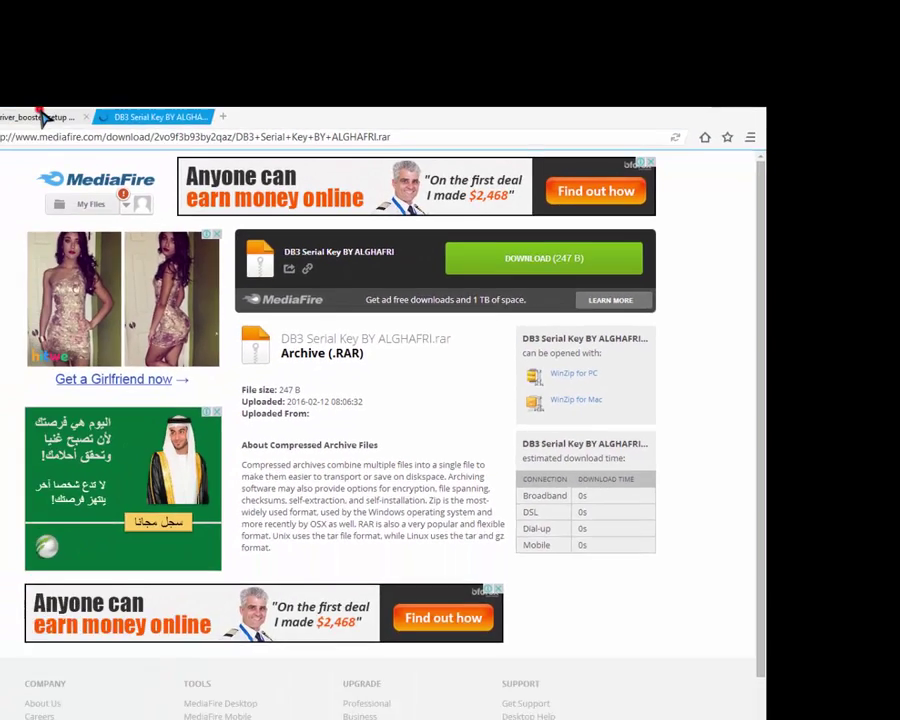
- Check the driver_booster_setup download page, then spread the two downloaded archives apart on the desktop with driver_booster_setup in the middle
click(45, 117)
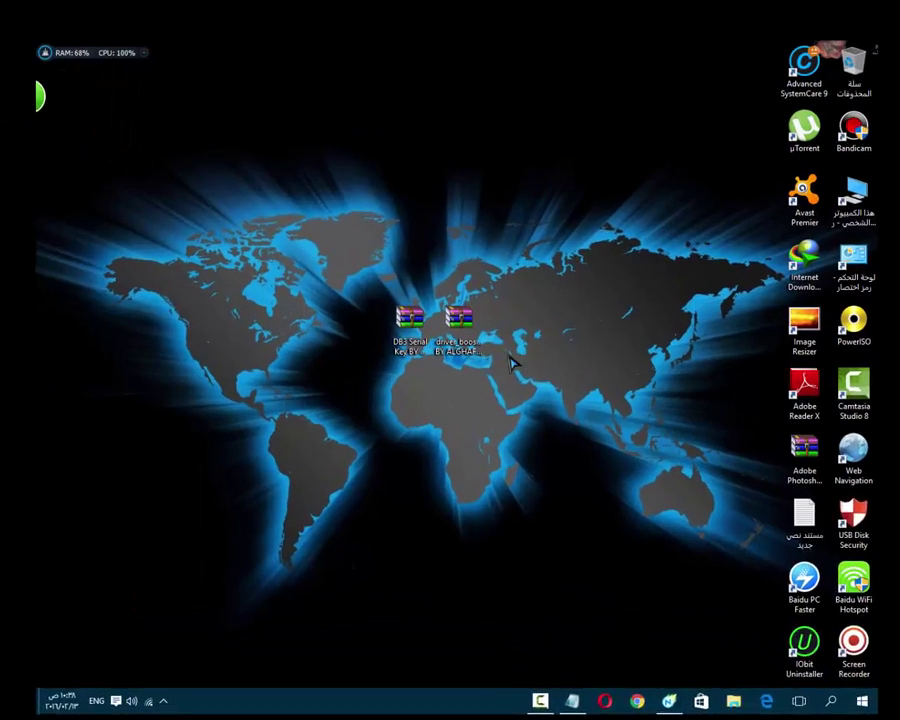
drag(459, 318, 562, 320)
drag(409, 318, 257, 317)
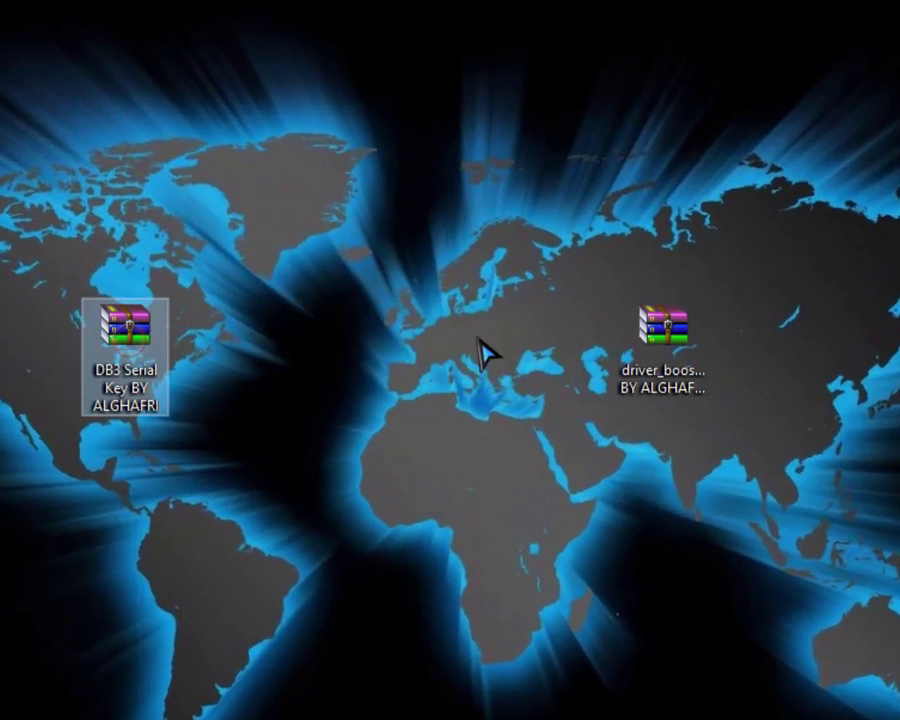
drag(663, 345, 487, 360)
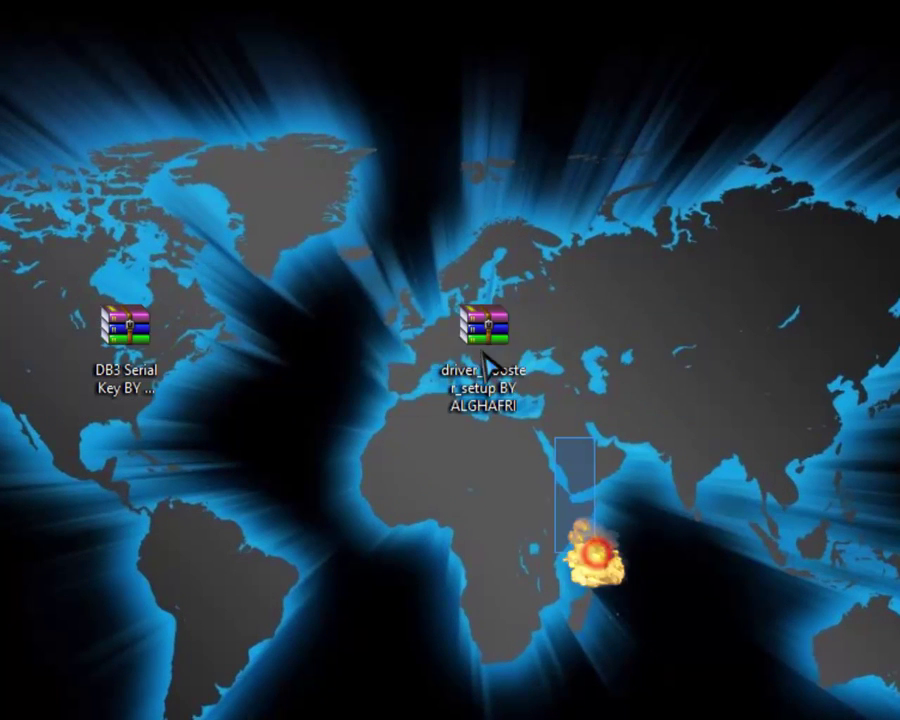
- Extract the driver_booster_setup archive directly onto the desktop
click(143, 348)
click(490, 350)
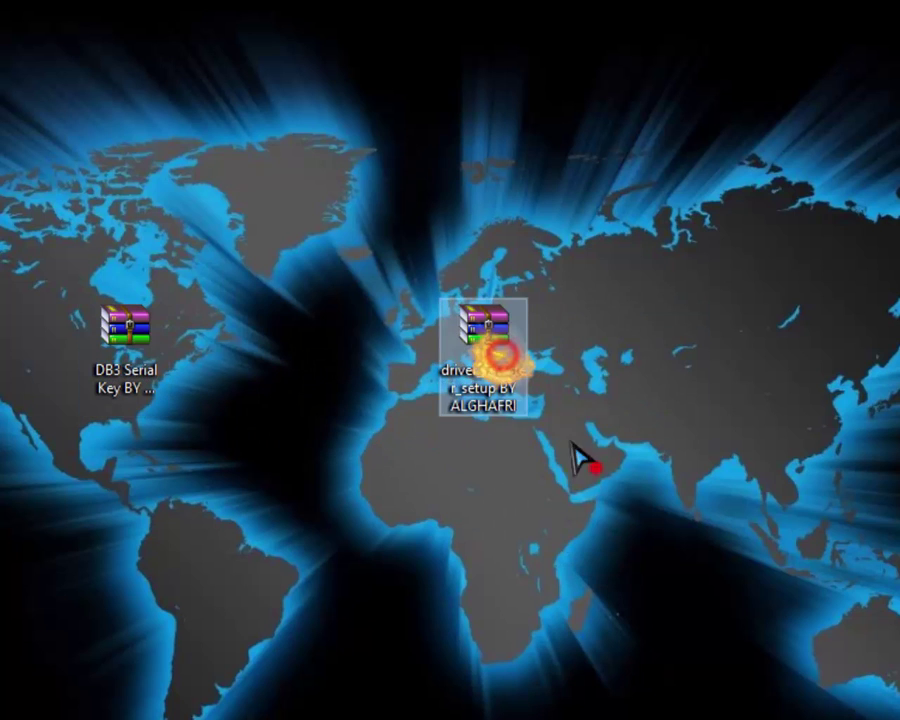
right_click(464, 352)
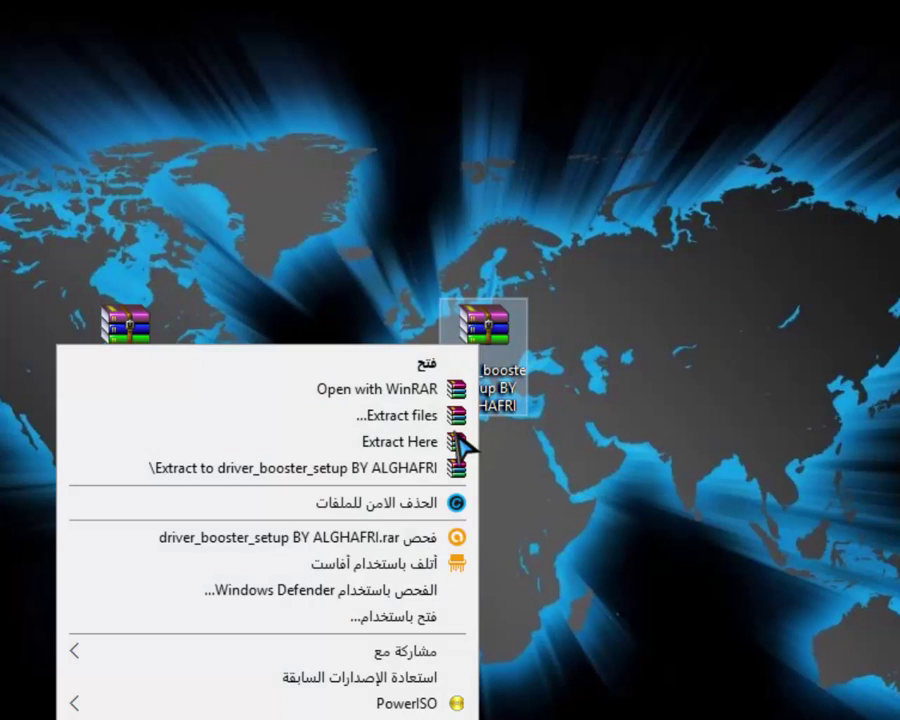
click(446, 446)
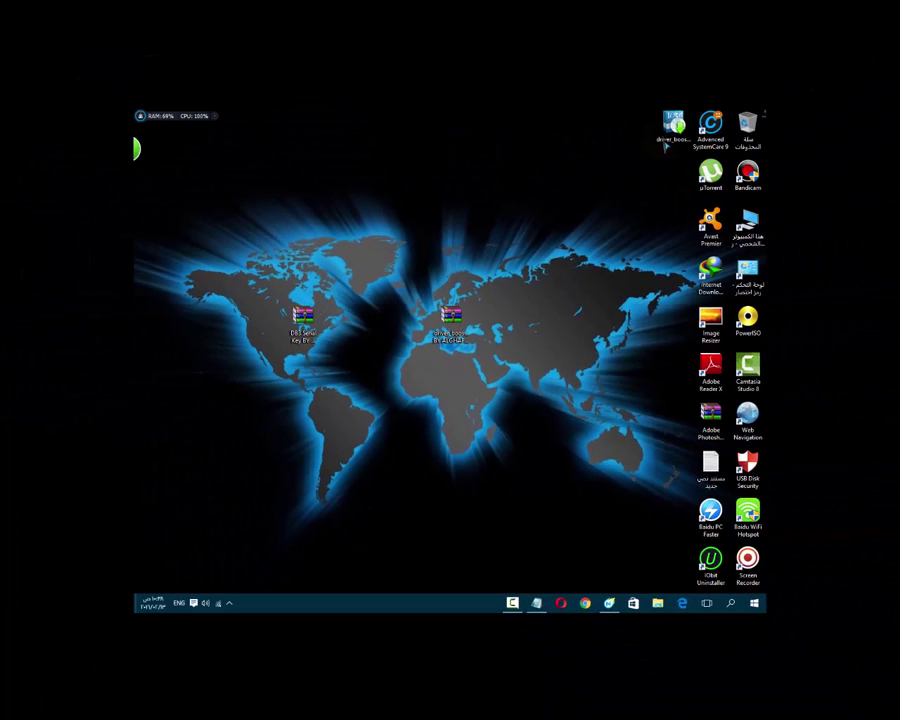
- Place the extracted Driver Booster installer in the middle of the desktop, below its archive, and launch it
drag(674, 124, 445, 417)
drag(450, 318, 452, 270)
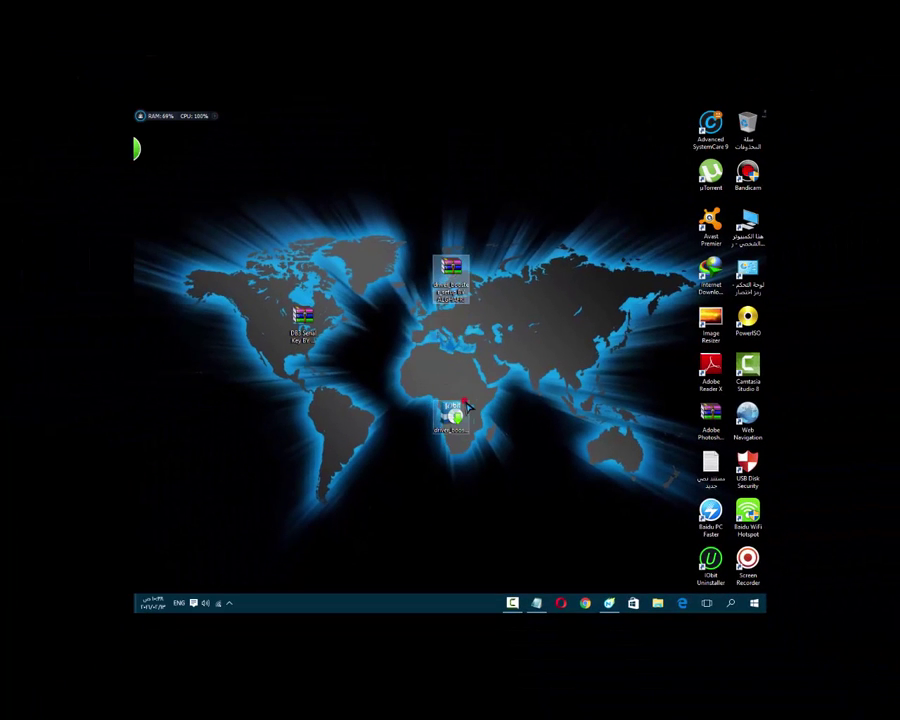
drag(448, 426, 457, 385)
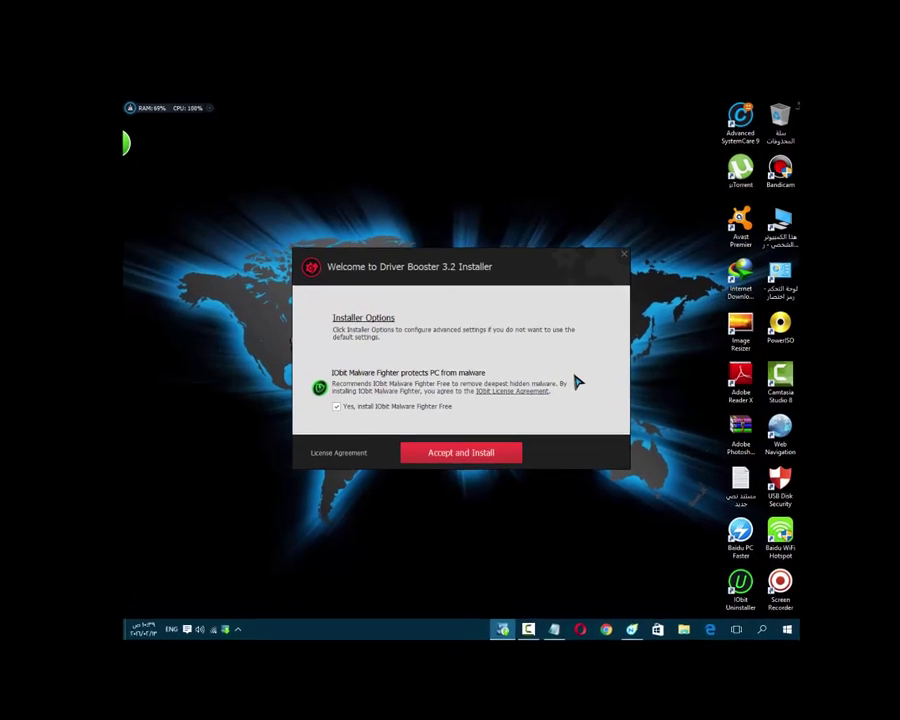
- Decline IObit Malware Fighter Free and accept the installation of Driver Booster 3.2
mouse_move(589, 276)
mouse_down()
mouse_move(588, 245)
mouse_move(592, 262)
mouse_up()
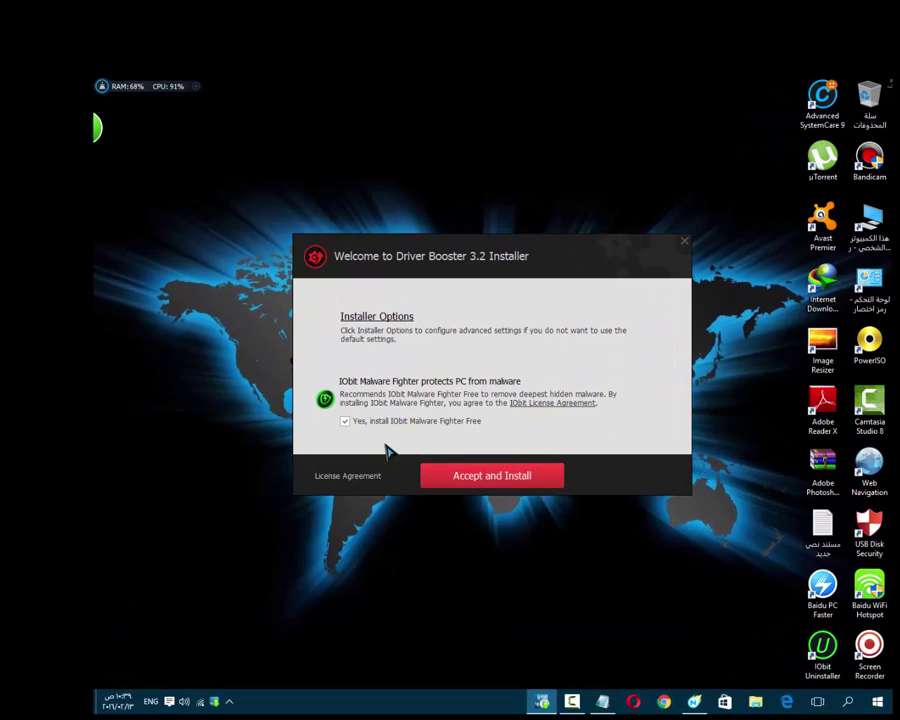
click(345, 421)
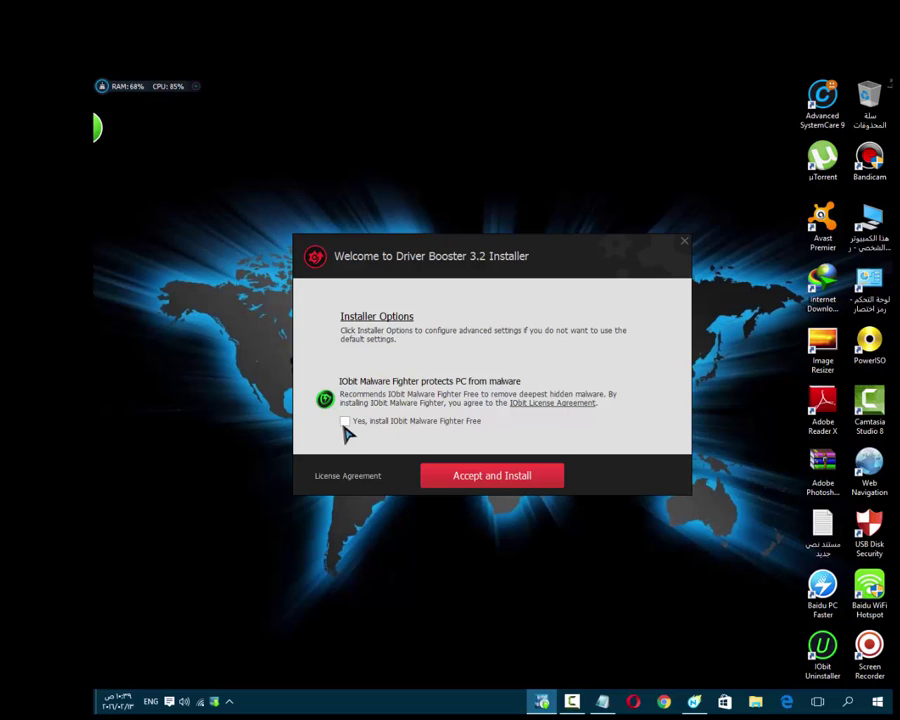
click(504, 487)
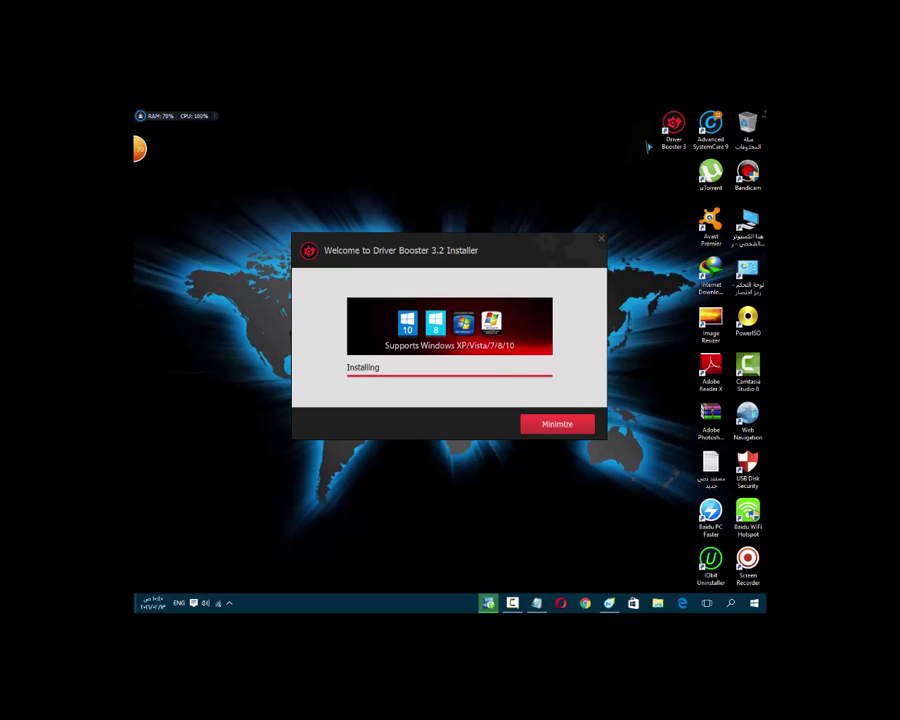
- Finish the Driver Booster installer without subscribing to the newsletter, and close the Microsoft Edge window
drag(686, 190, 647, 195)
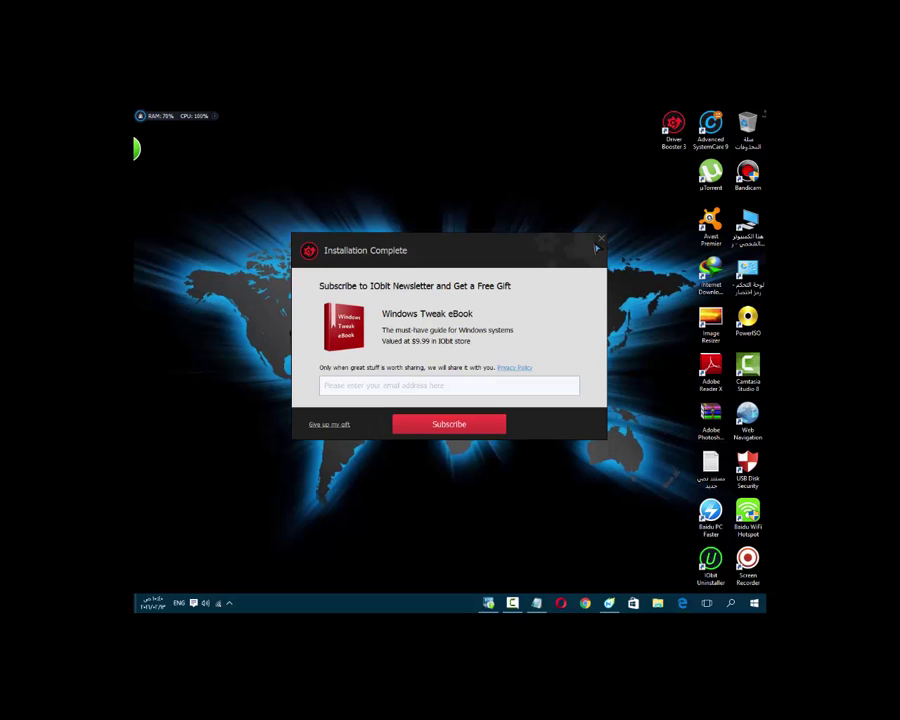
click(602, 240)
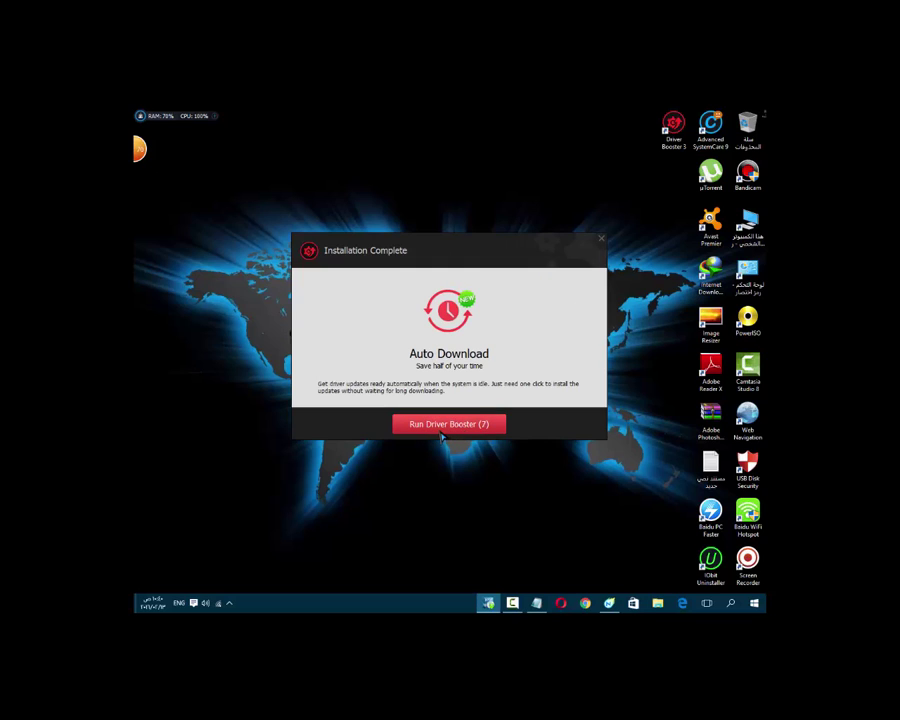
click(463, 428)
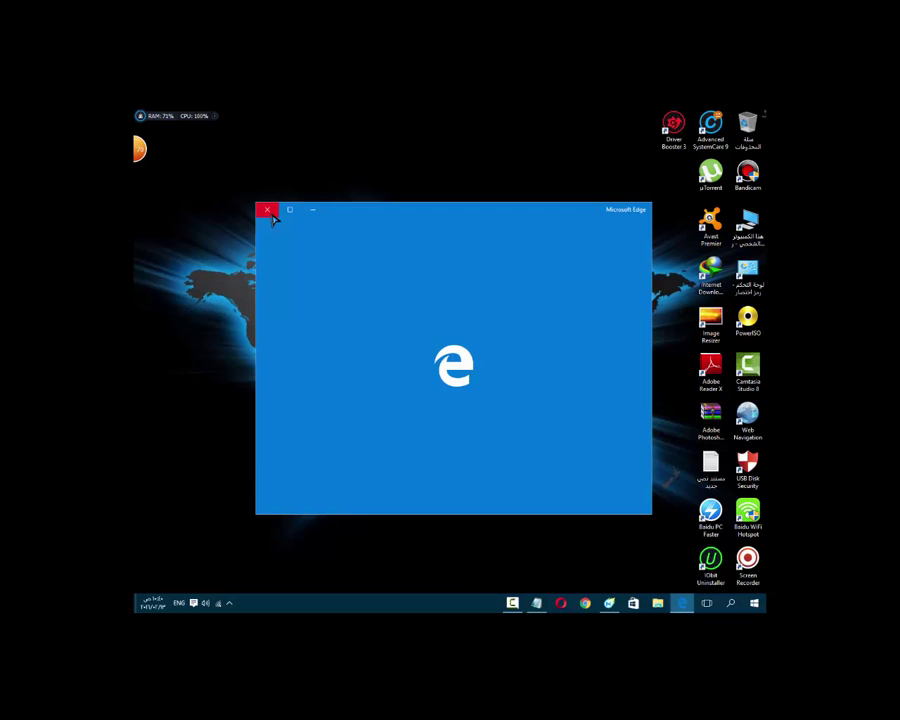
click(265, 213)
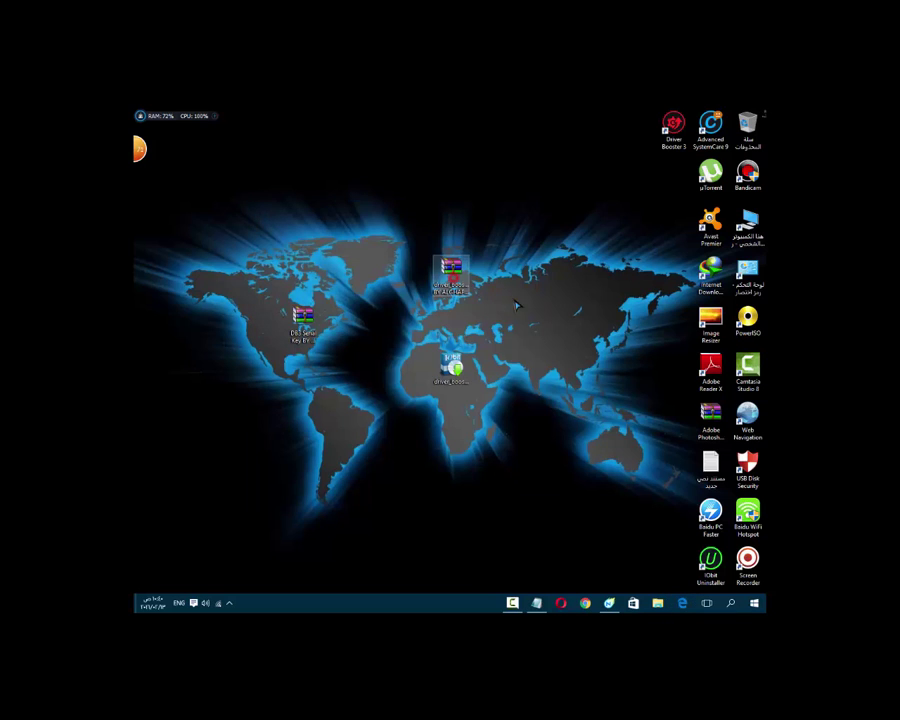
- Move the driver_booster_setup archive to the Recycle Bin and set the installer file aside on the refreshed desktop
drag(556, 250, 748, 128)
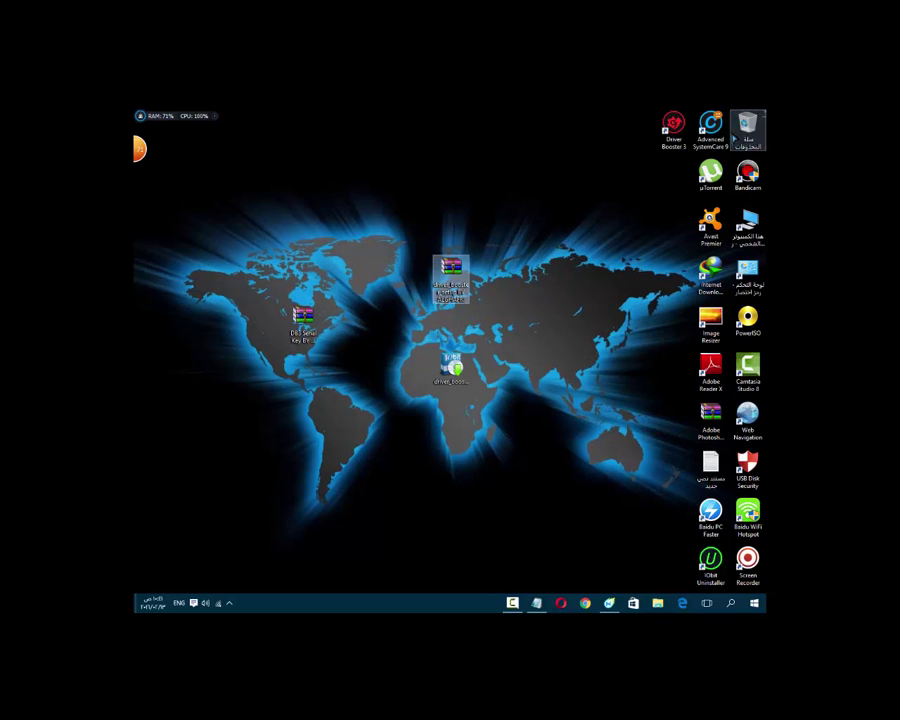
drag(450, 370, 600, 372)
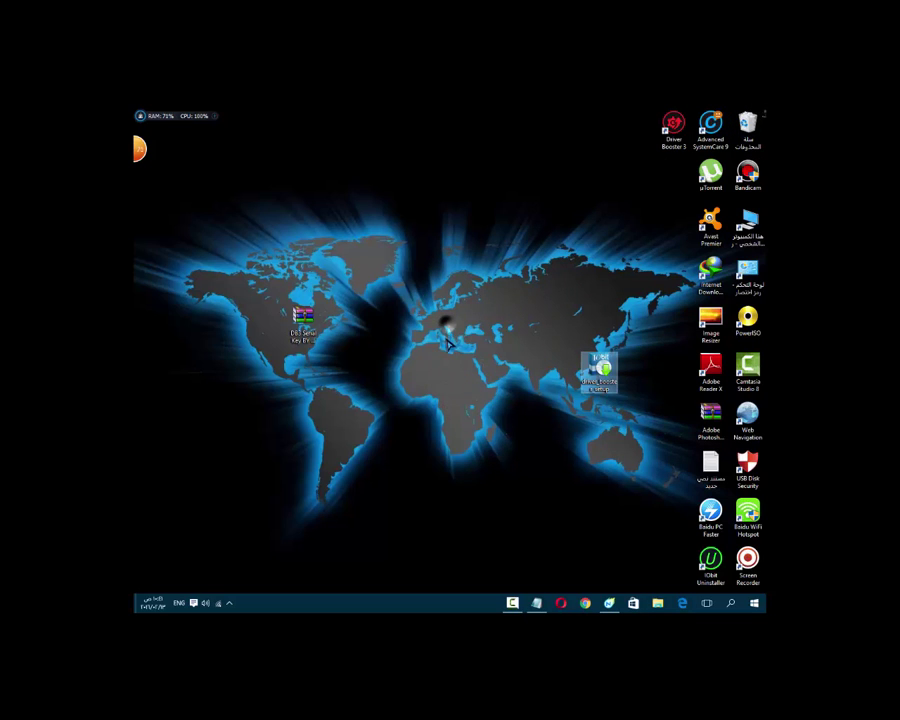
right_click(448, 336)
click(436, 353)
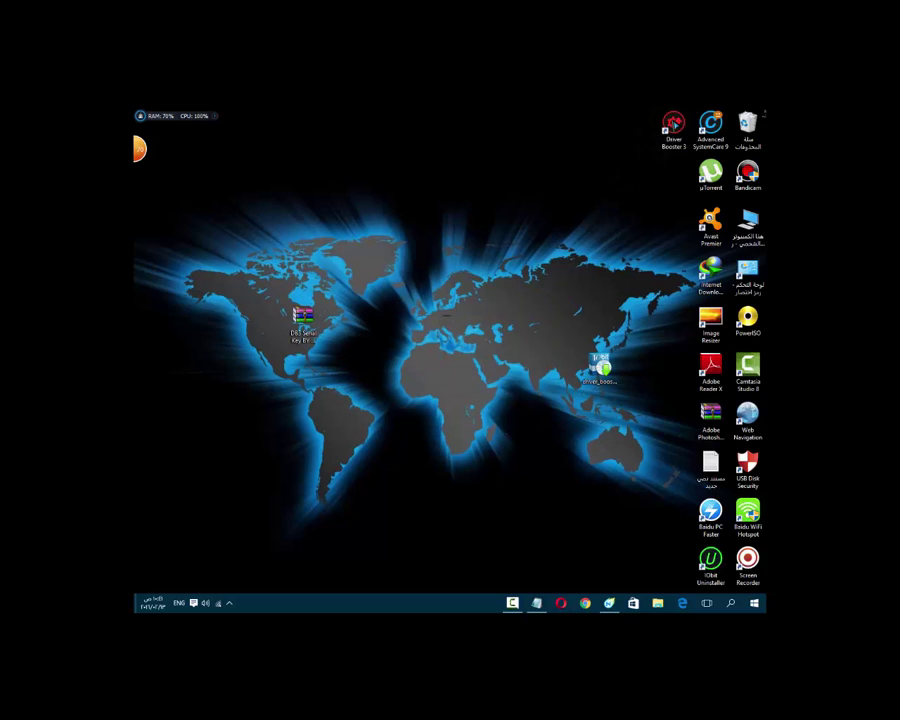
- Launch Driver Booster 3 from the desktop and send the installer file to the Recycle Bin during the scan
mouse_move(673, 125)
mouse_down()
mouse_move(526, 195)
mouse_move(674, 133)
mouse_up()
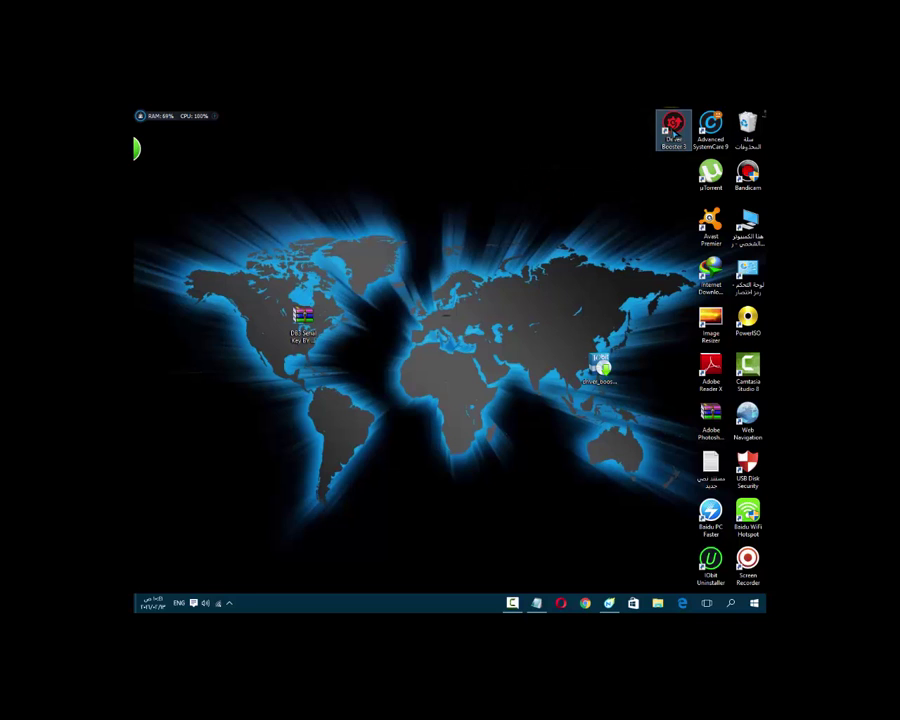
double_click(672, 133)
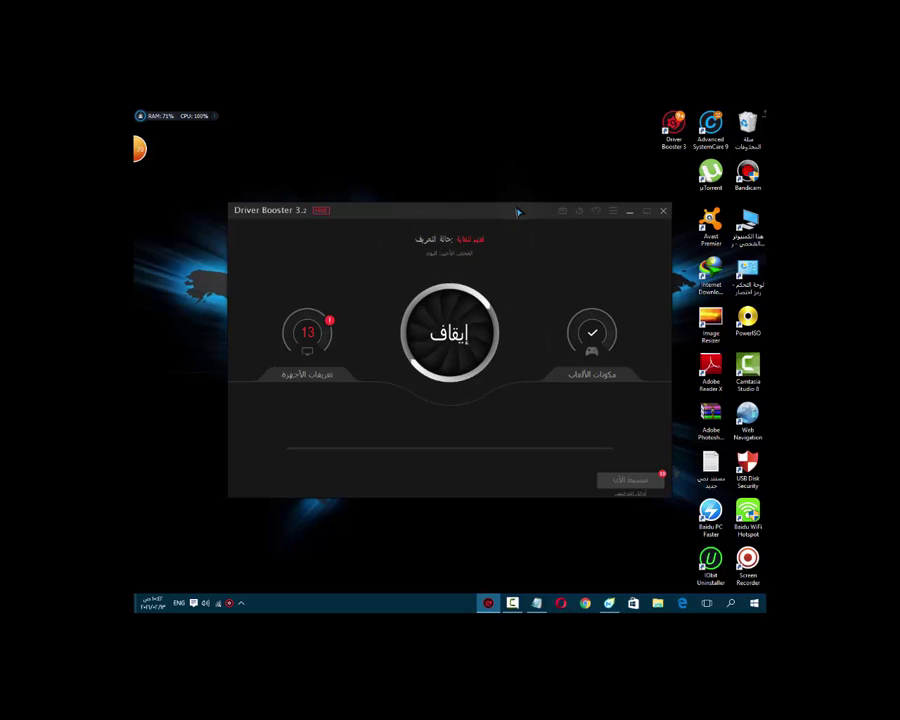
drag(496, 198, 446, 233)
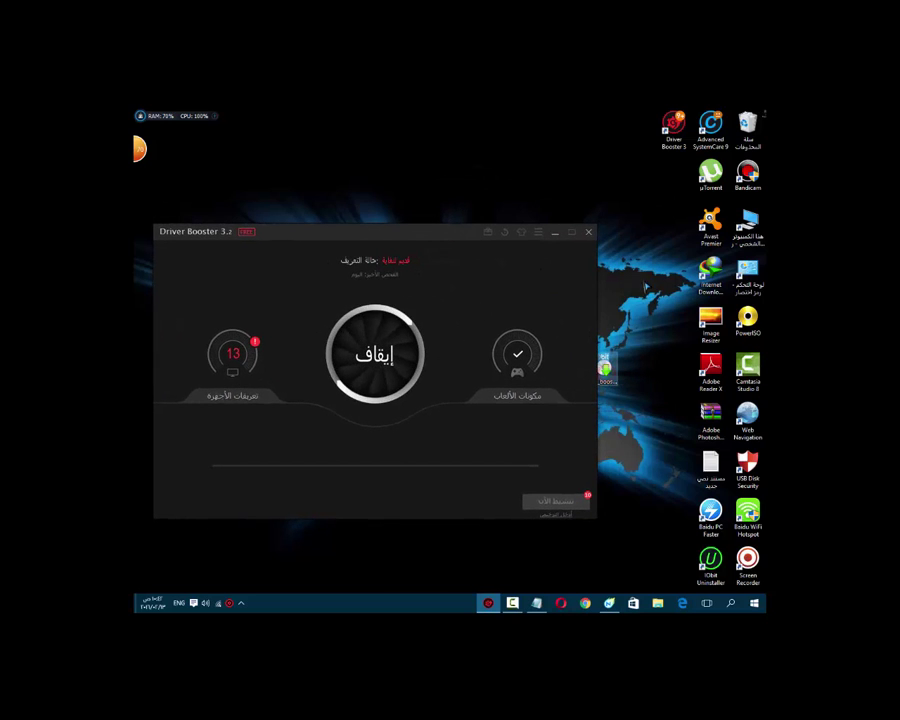
click(748, 125)
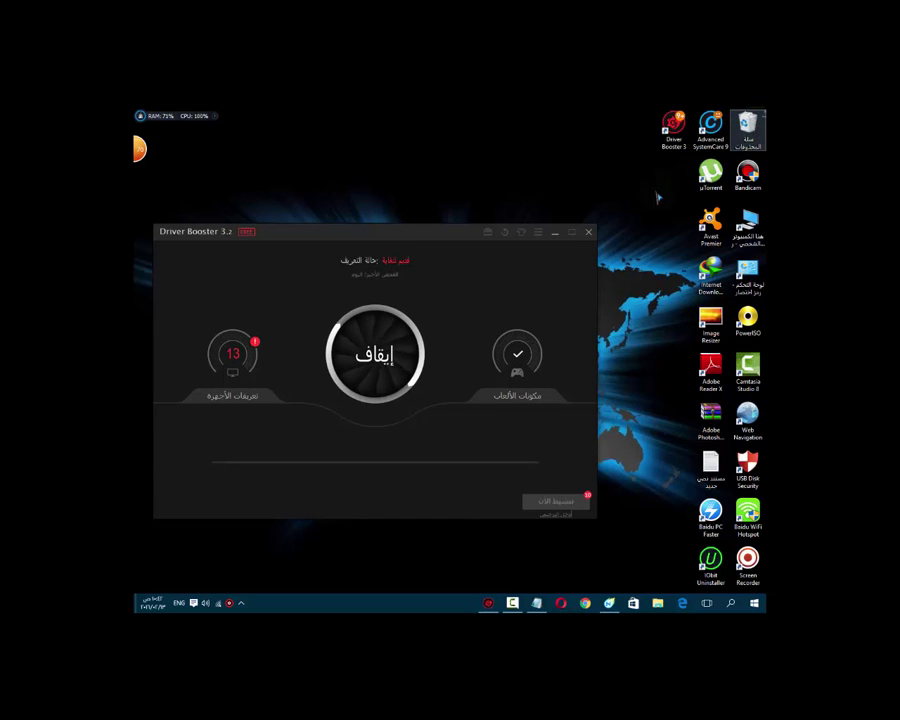
- Move the Driver Booster window aside to uncover the DB3 Serial Key archive, and relocate the archive on the desktop
drag(405, 240, 541, 222)
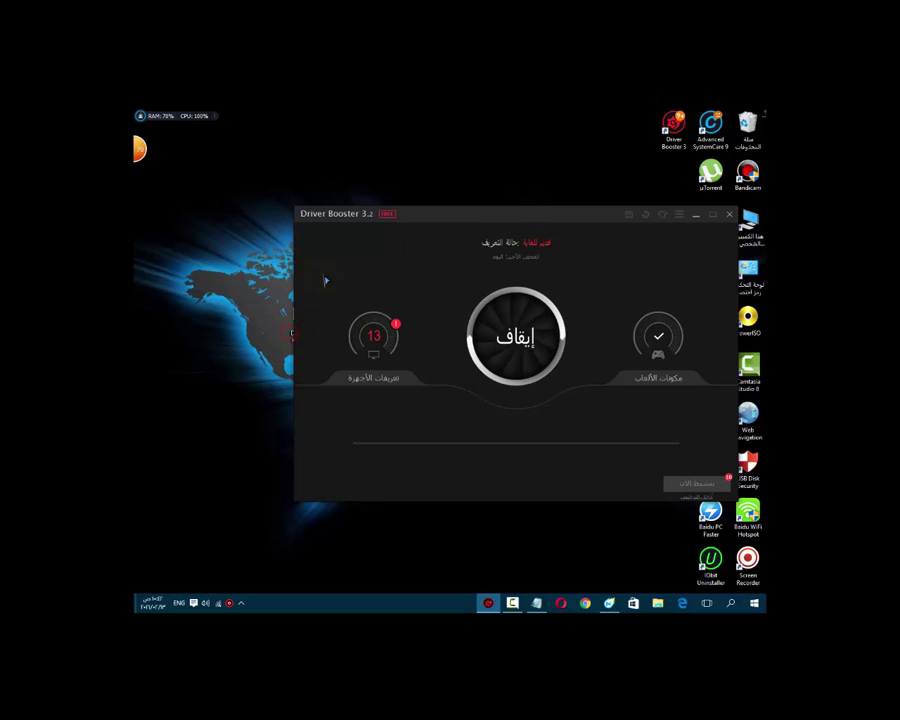
drag(426, 213, 456, 211)
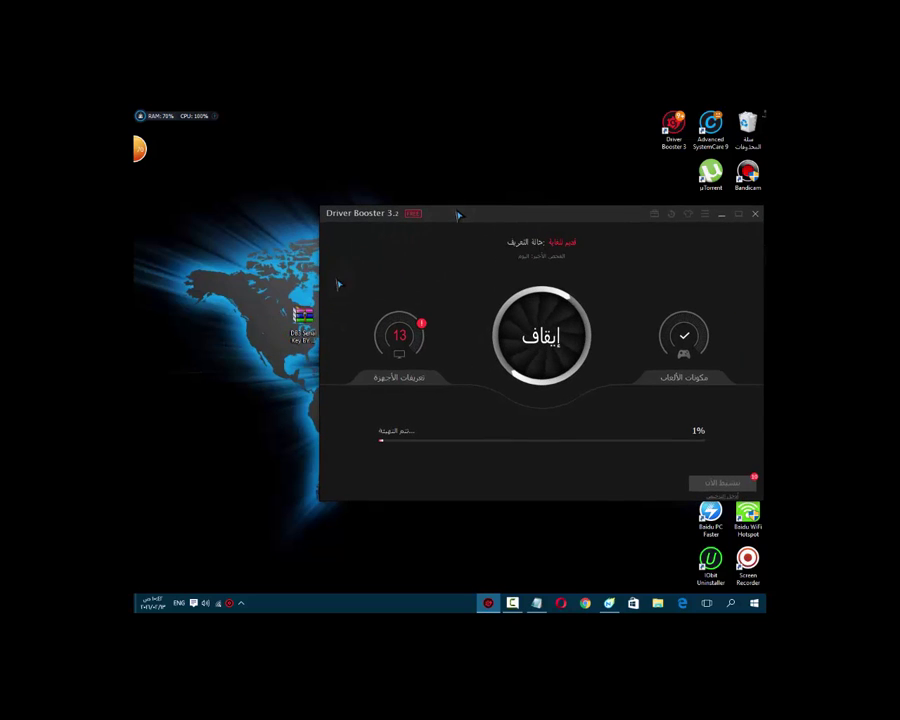
drag(307, 327, 235, 283)
- Let the driver scan finish in the repositioned Driver Booster window and close the program
drag(488, 217, 419, 207)
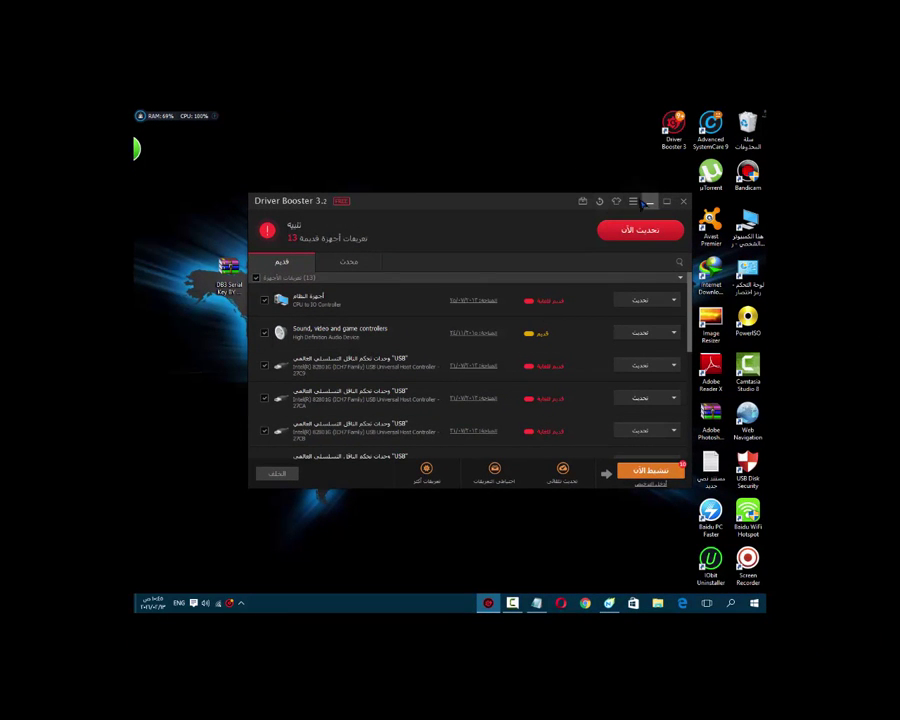
drag(566, 201, 509, 204)
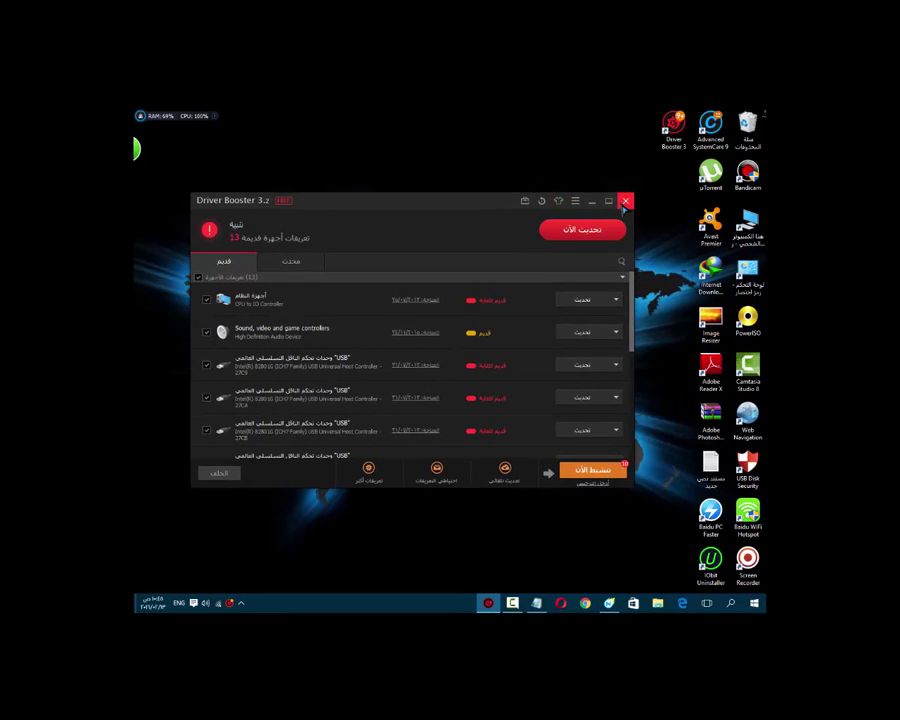
click(626, 203)
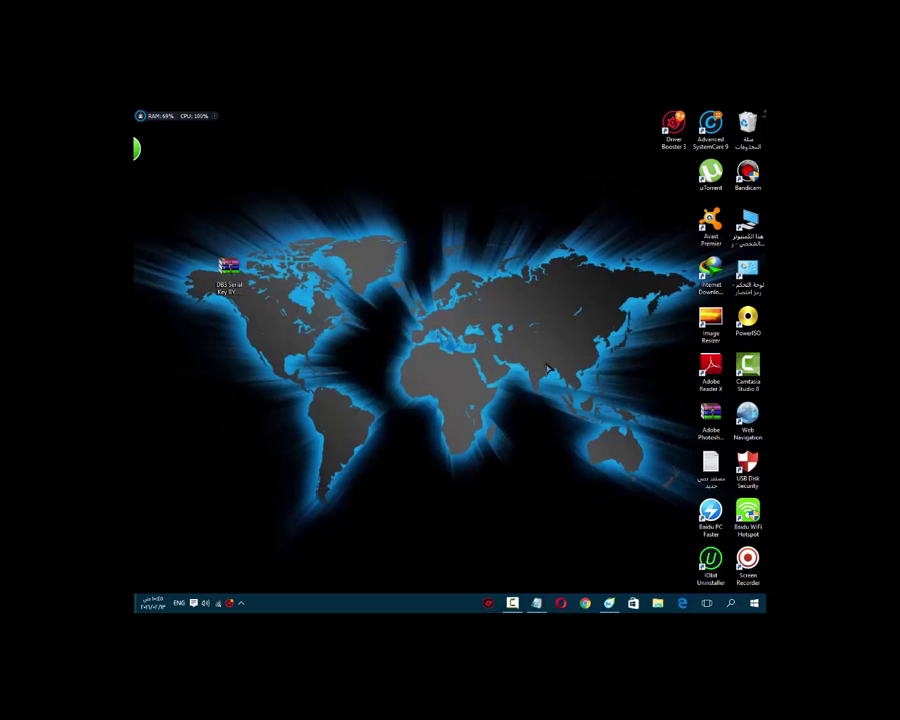
- Bring the DB3 Serial Key archive to the middle of the desktop and extract its contents there
drag(228, 270, 418, 276)
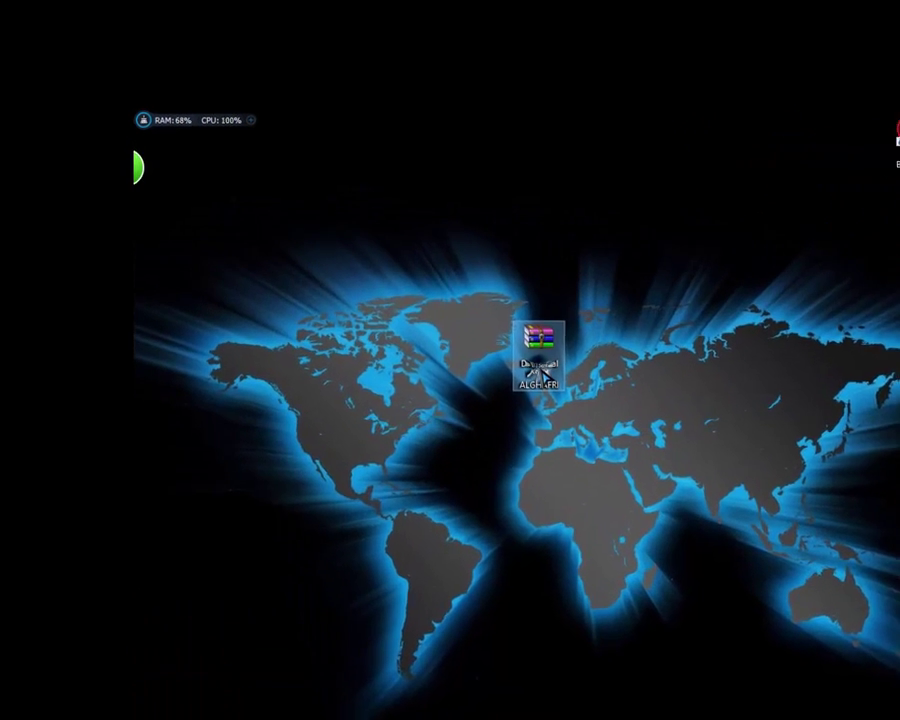
right_click(544, 376)
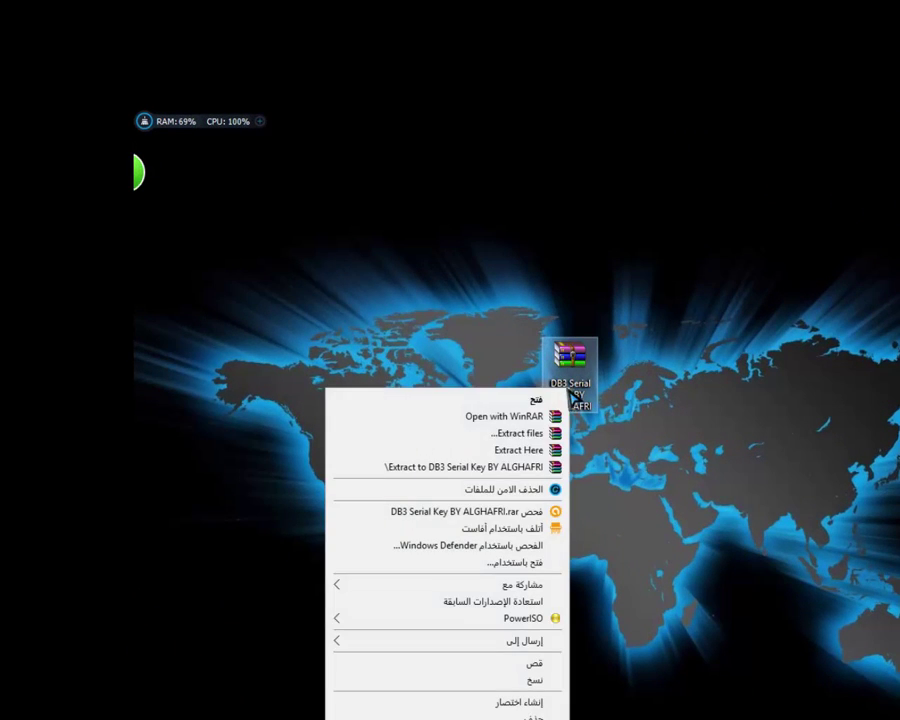
click(519, 452)
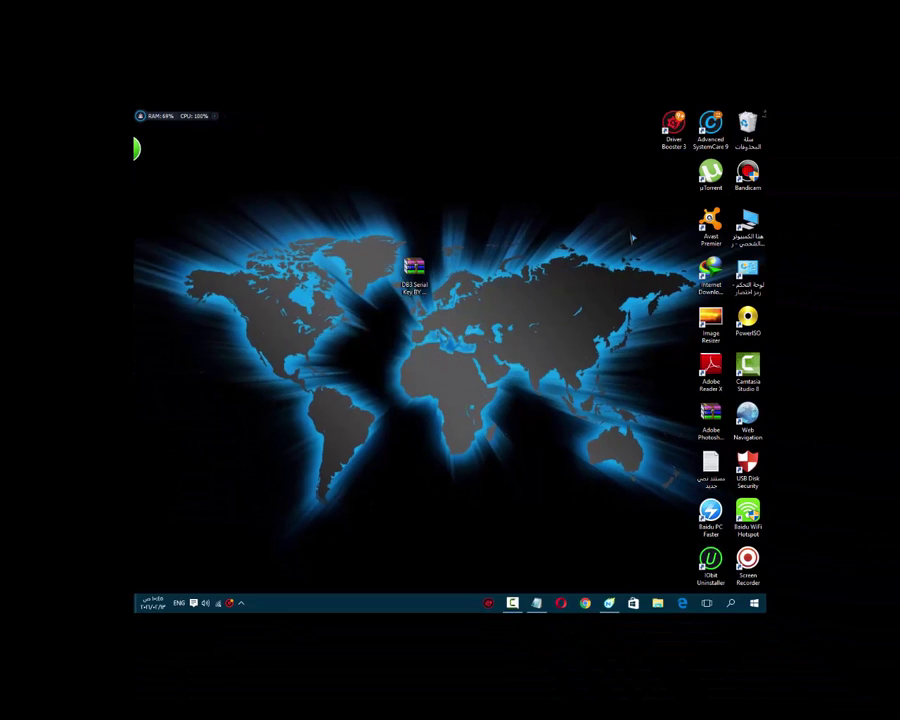
- Move the DB3 Serial Key archive to the Recycle Bin and place the extracted text file in the middle of the desktop
drag(667, 196, 410, 385)
drag(420, 290, 754, 131)
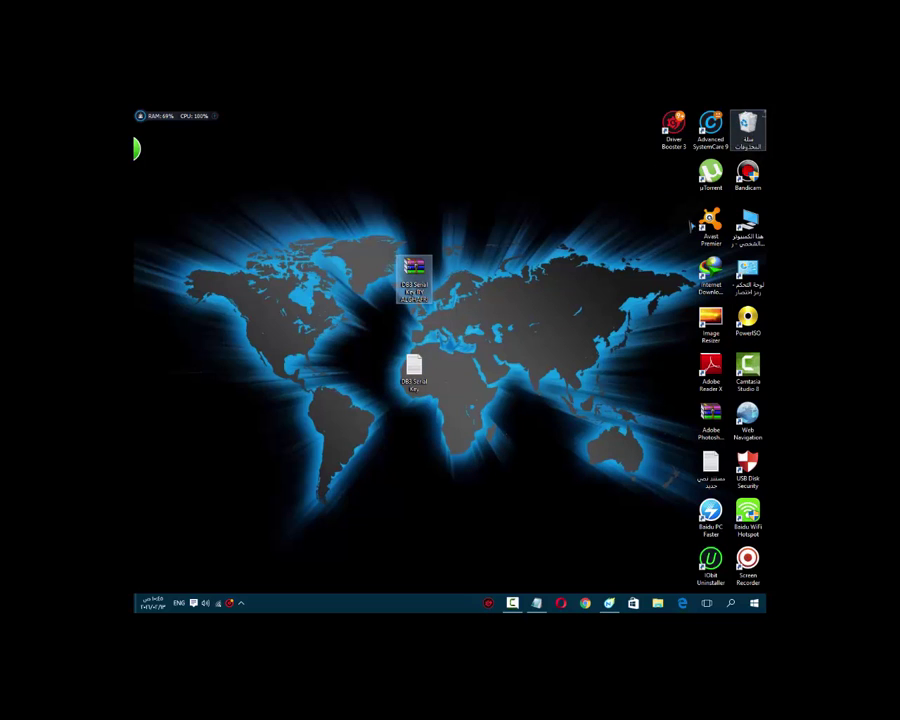
drag(417, 390, 455, 292)
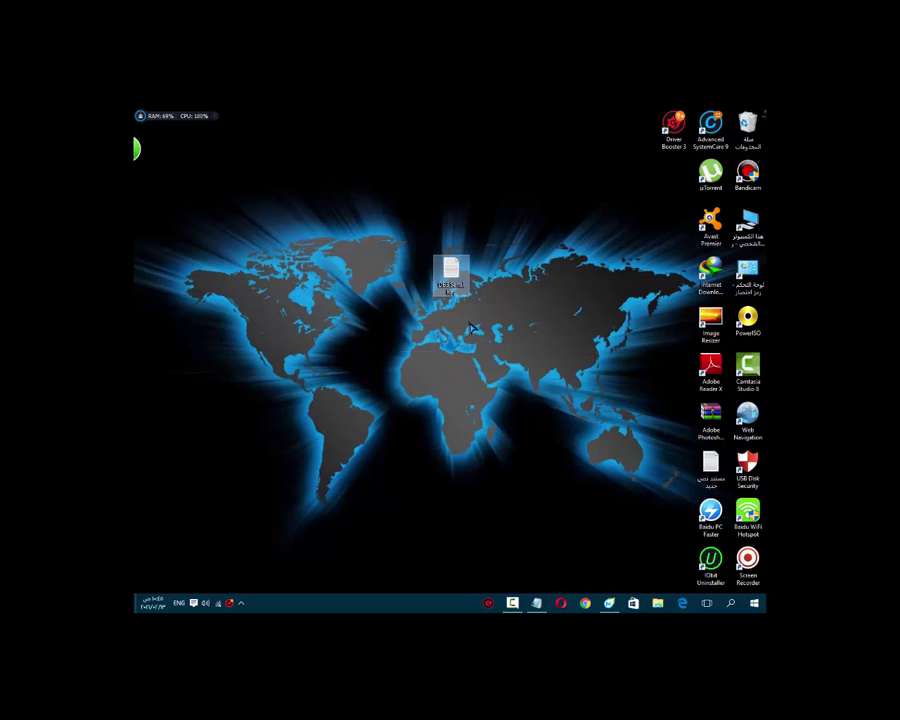
- Open the DB3 Serial Key text file and copy the path c:\Windows\System32\drivers\etc from it
click(454, 286)
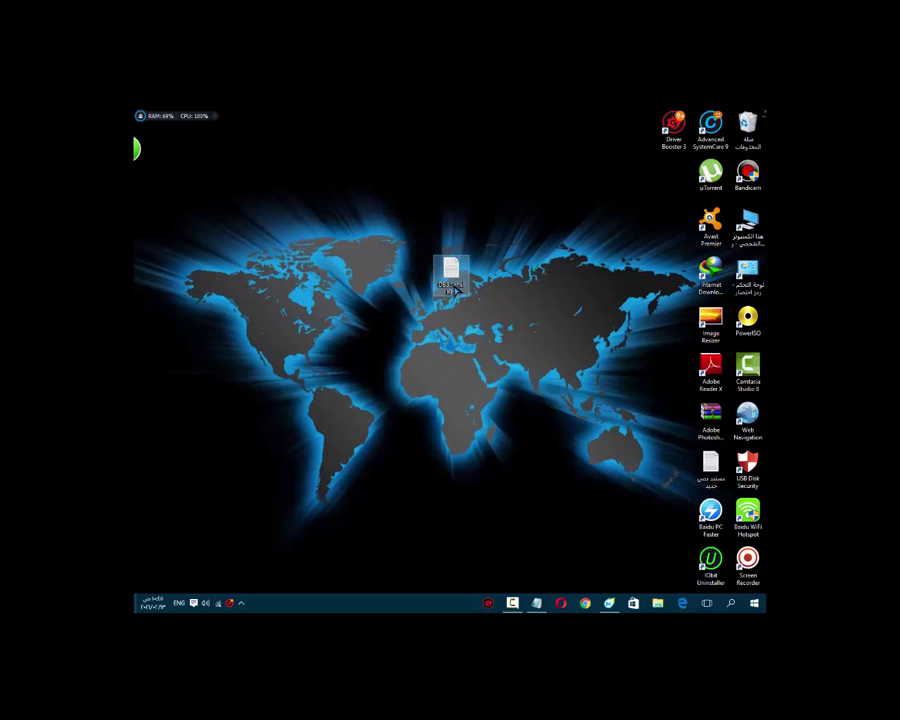
double_click(453, 289)
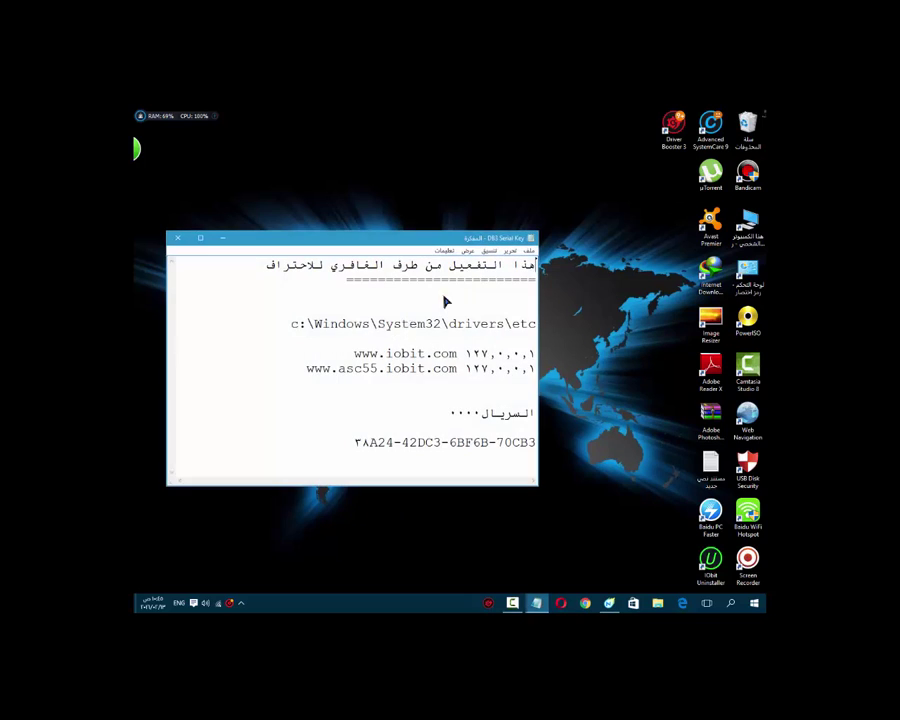
double_click(293, 324)
click(293, 324)
double_click(293, 324)
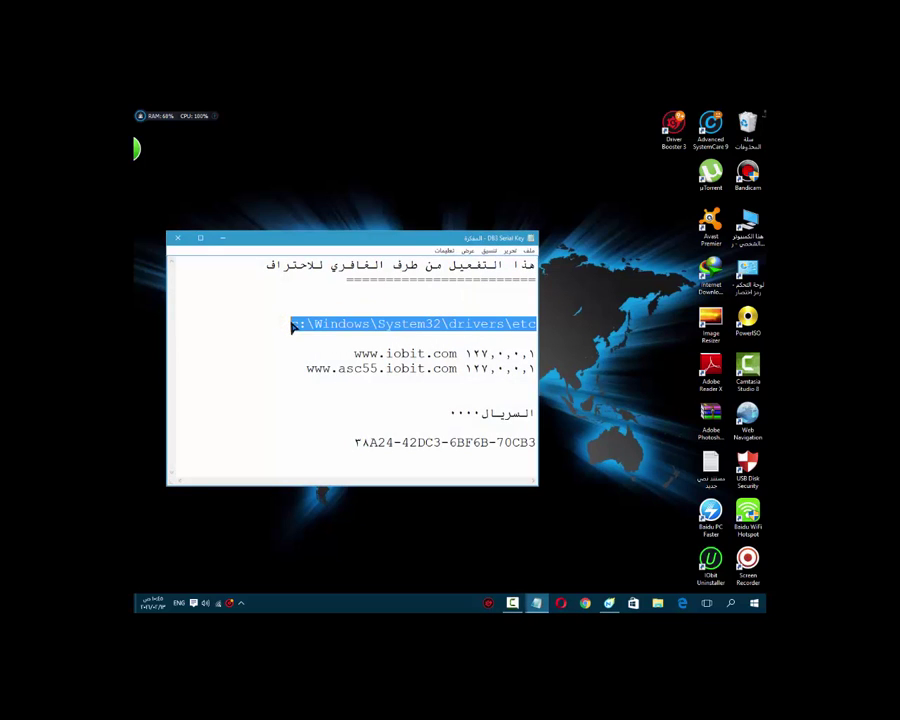
right_click(340, 328)
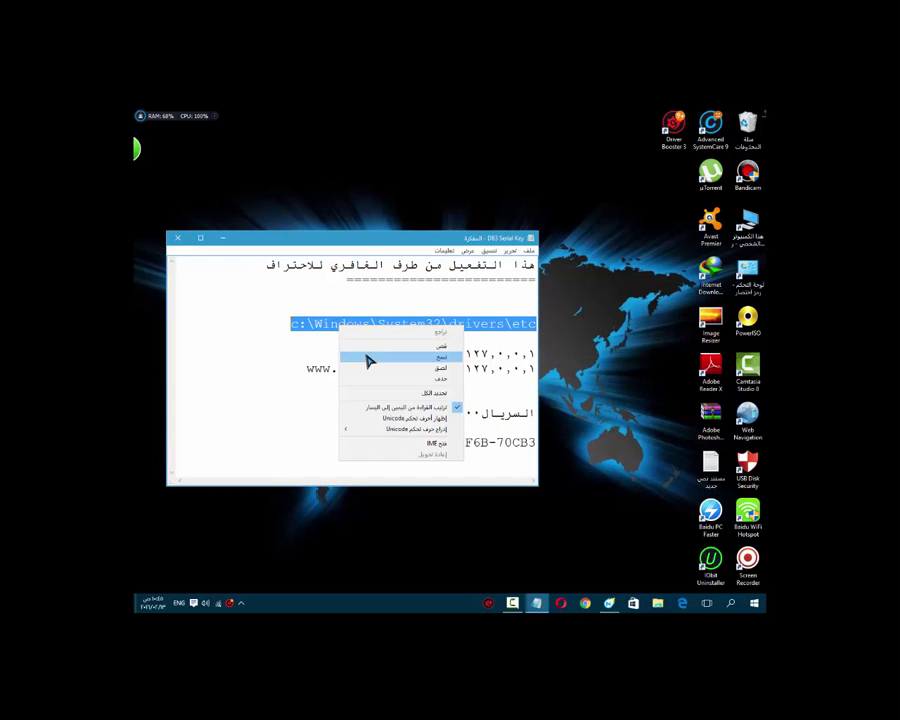
click(368, 357)
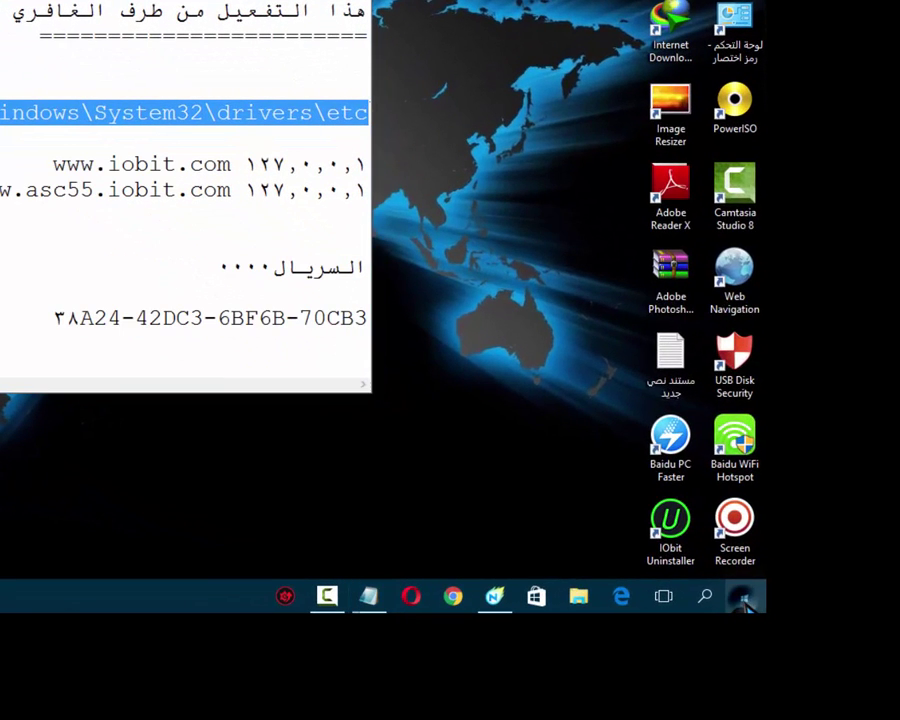
- Open the folder c:\Windows\System32\drivers\etc by running the copied path, and move its window to the middle of the desktop
right_click(744, 600)
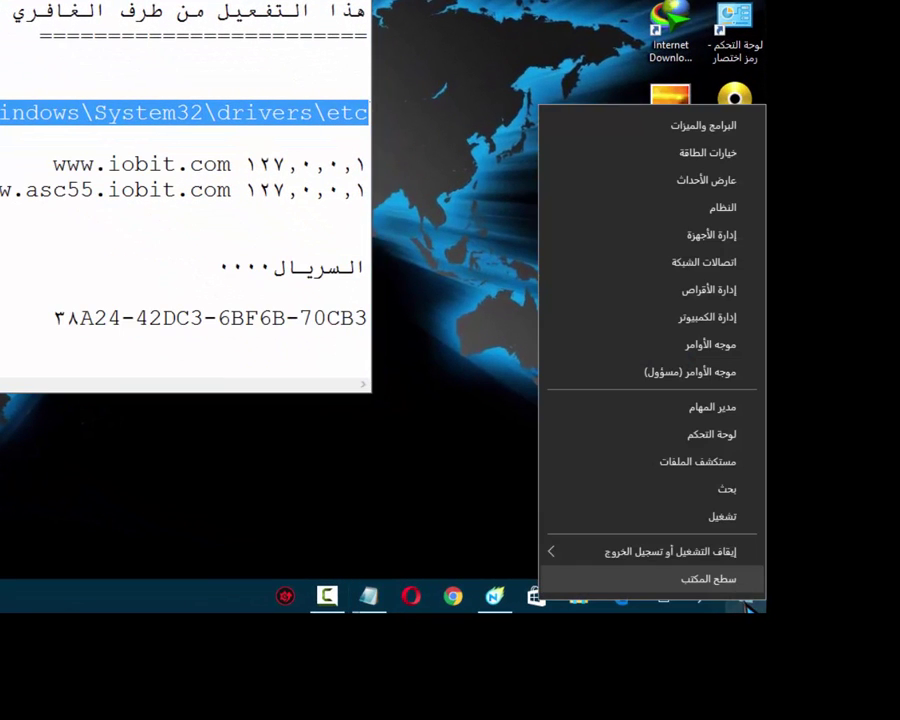
click(708, 518)
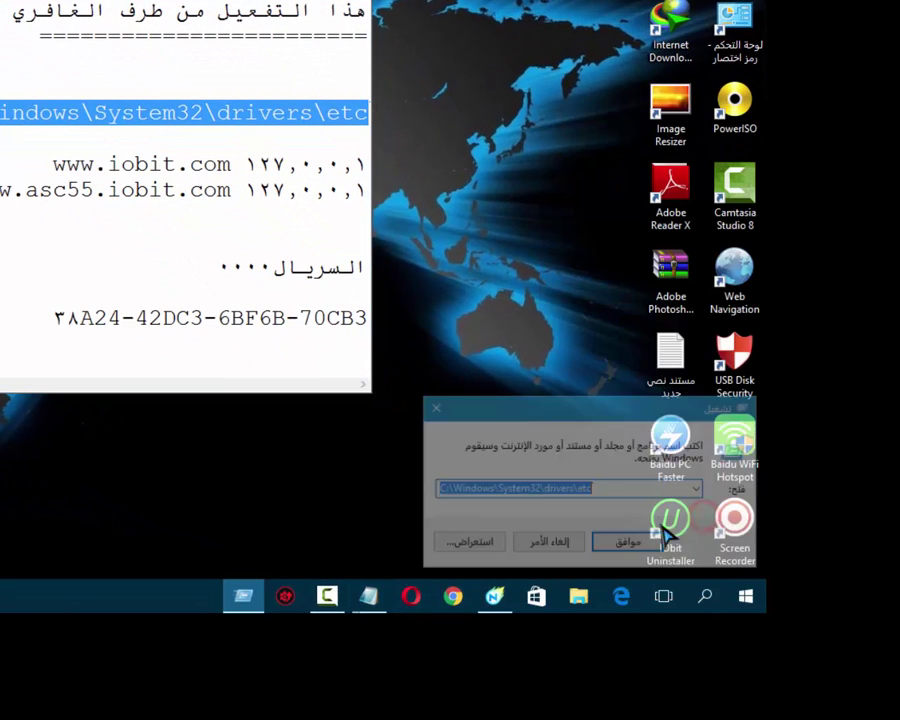
right_click(630, 495)
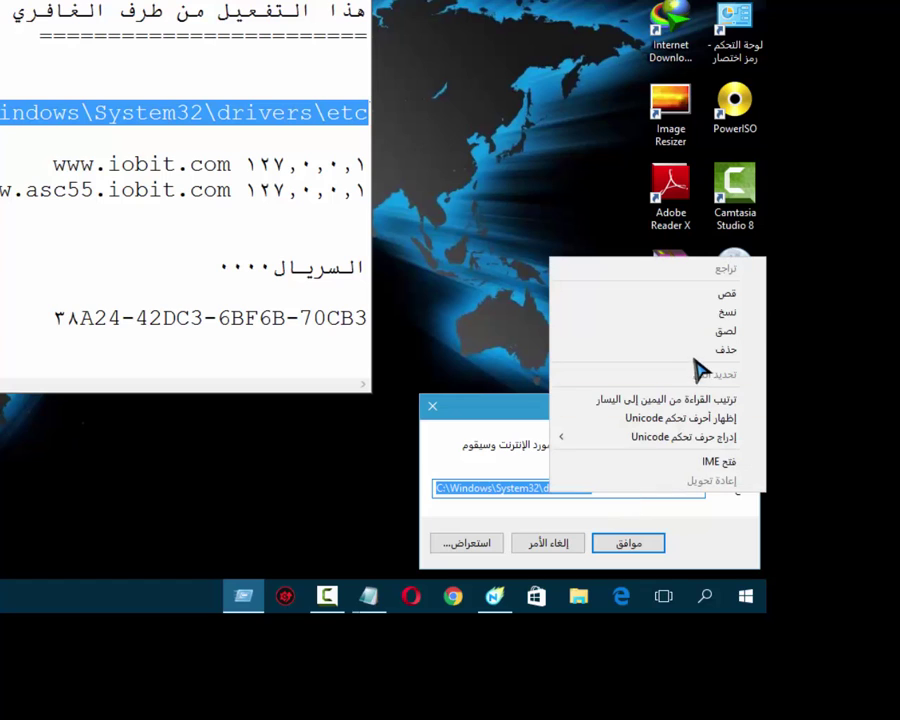
click(699, 332)
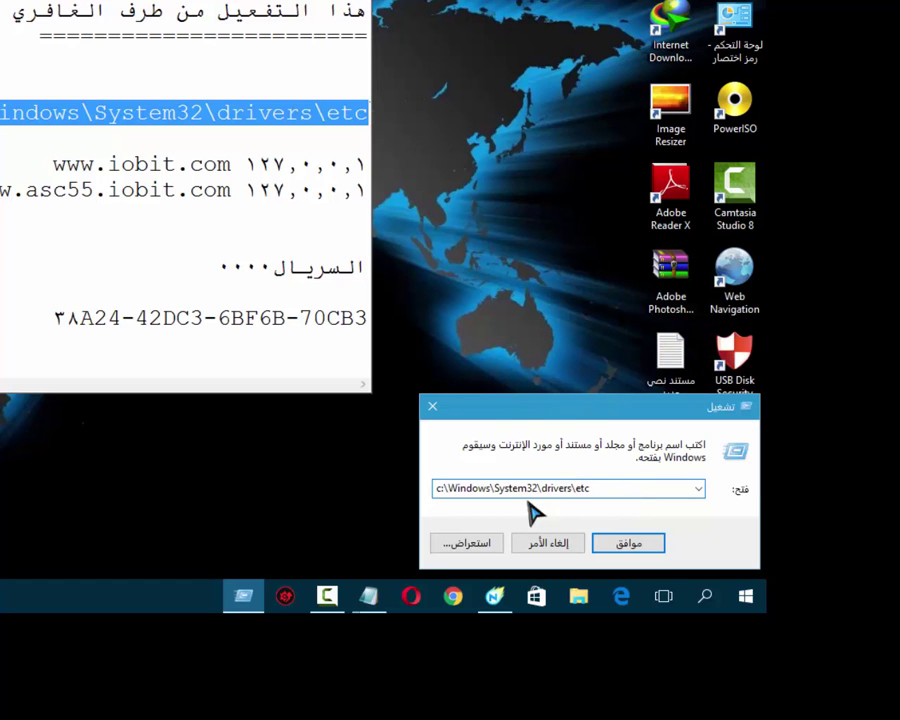
click(645, 548)
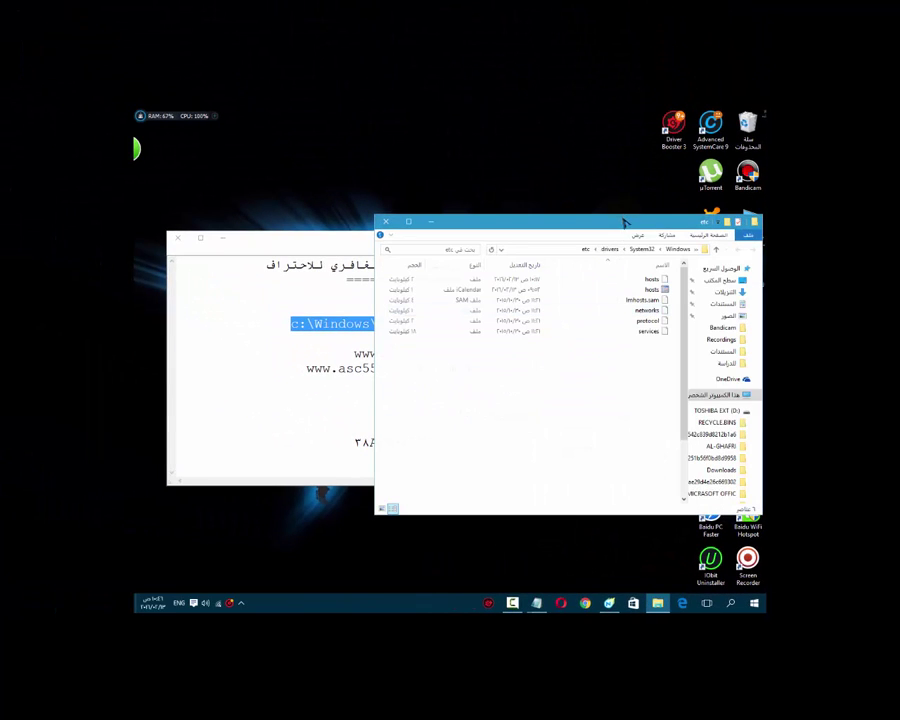
drag(628, 229, 512, 236)
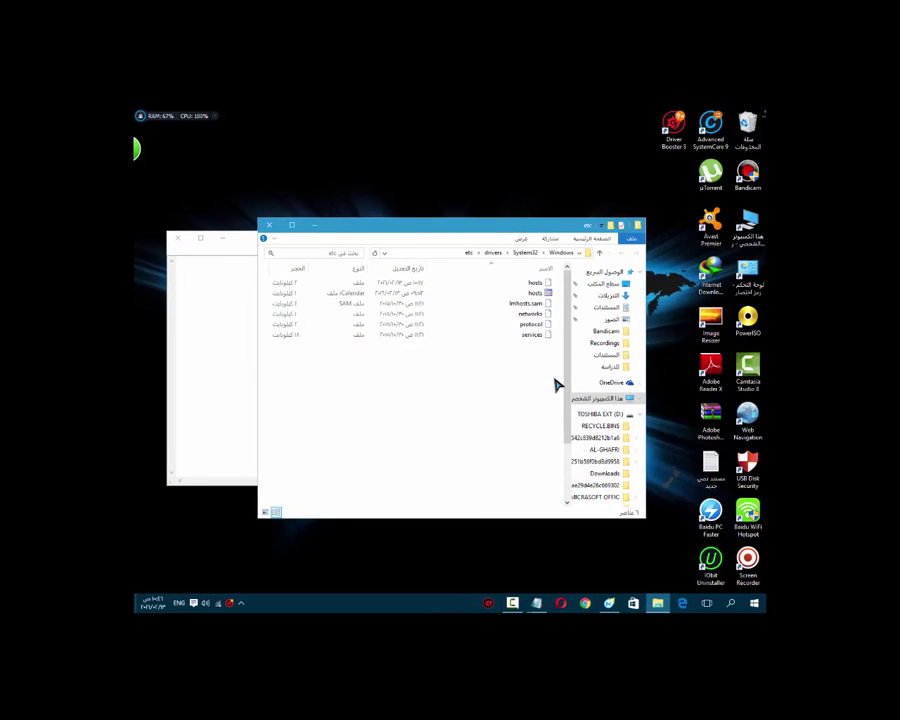
- Copy the extensionless hosts file from the etc folder to the desktop and place the copy beside the serial key text window
right_click(538, 286)
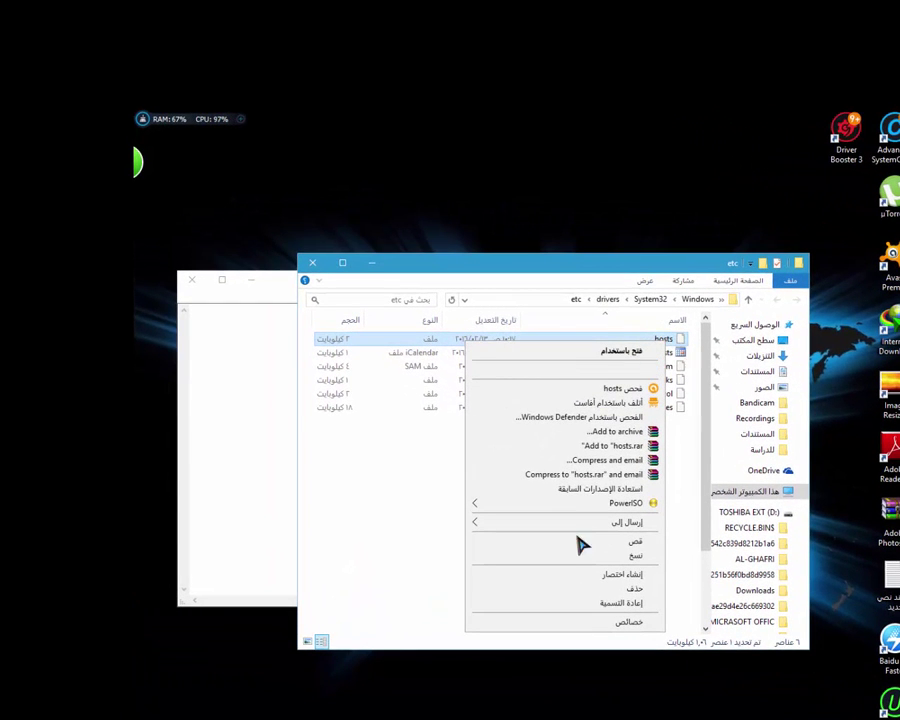
click(591, 557)
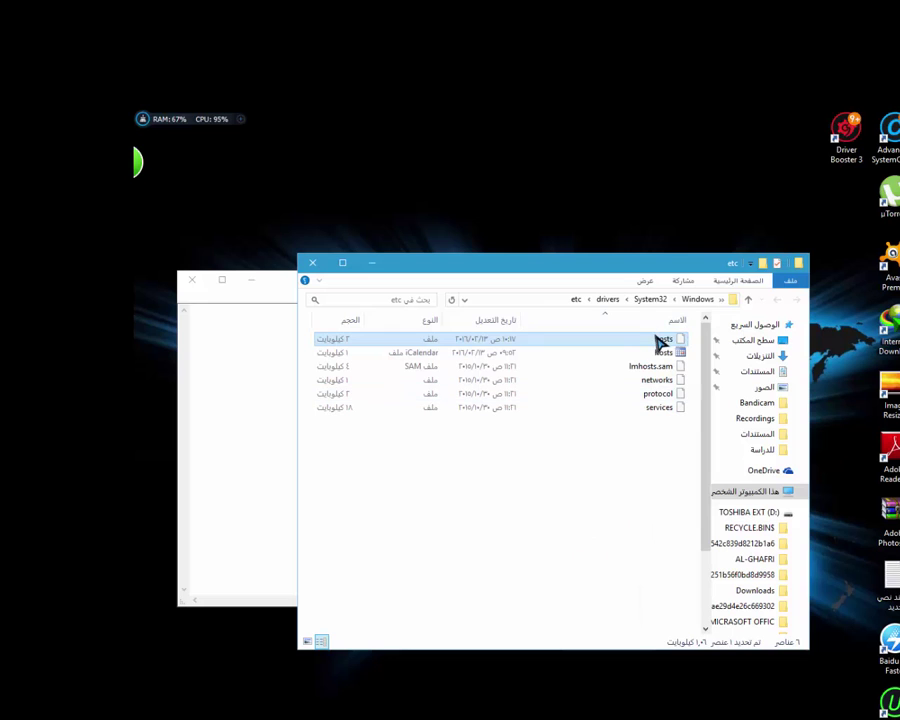
click(371, 263)
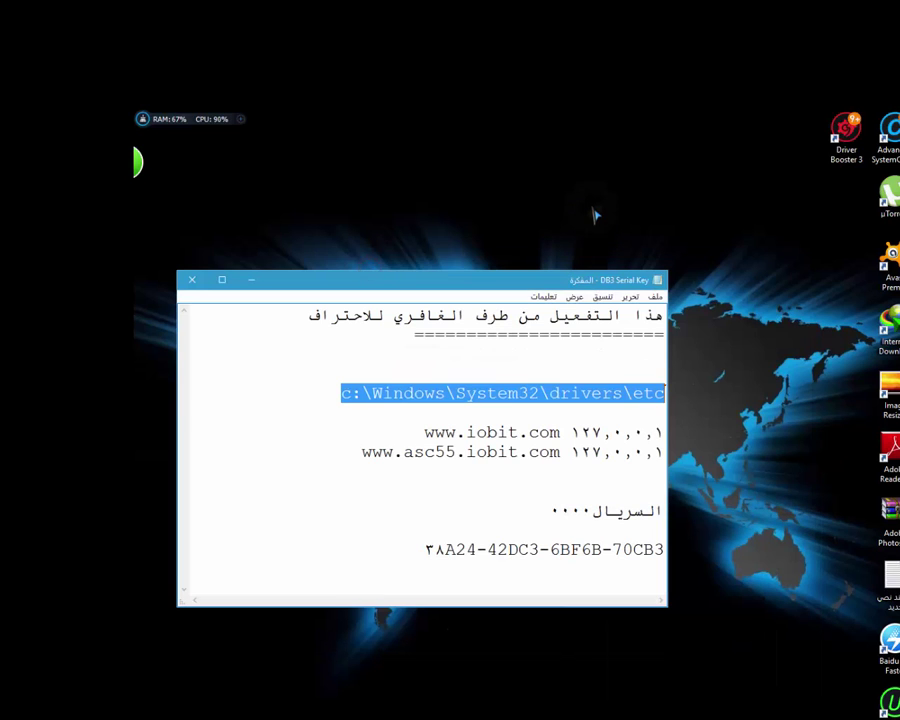
right_click(595, 216)
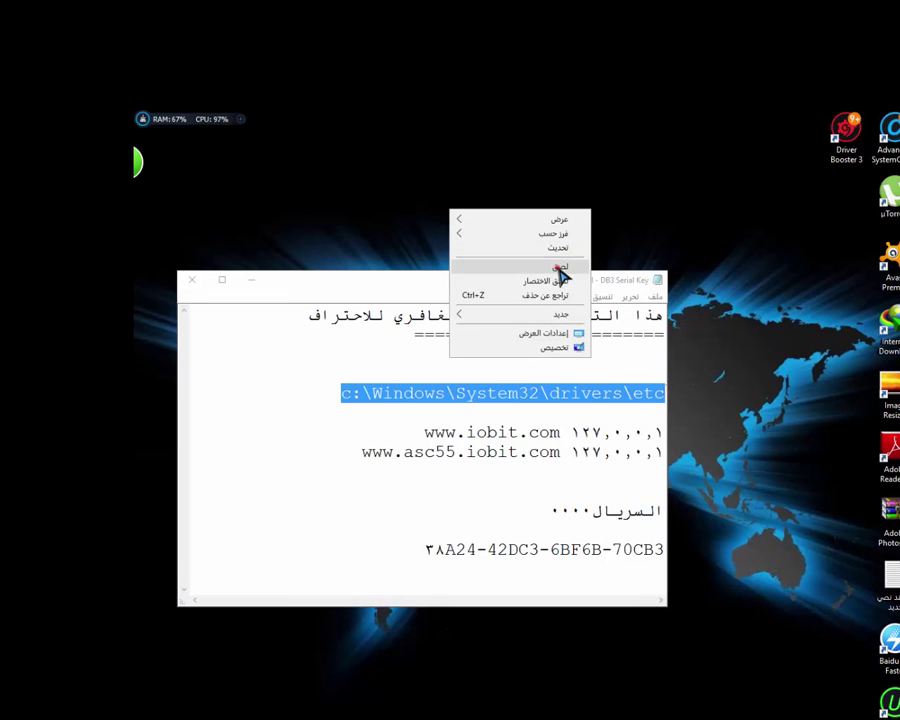
click(556, 270)
drag(605, 200, 757, 333)
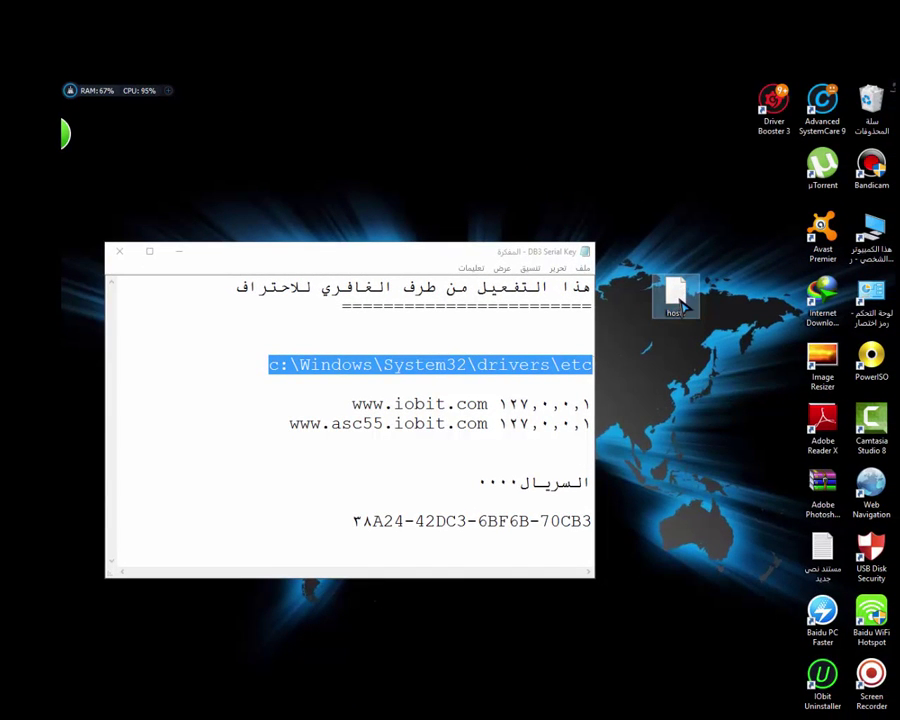
- Open the desktop copy of hosts in Notepad, maximize it to view its entries, and minimize it again
right_click(678, 303)
click(647, 305)
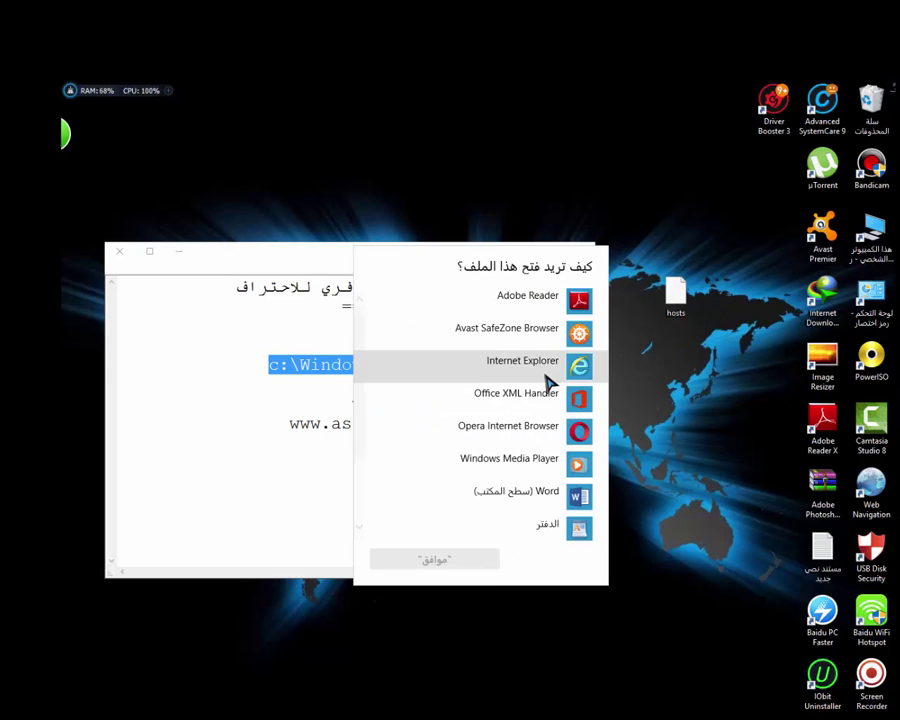
scroll(545, 390, down, 3)
click(535, 504)
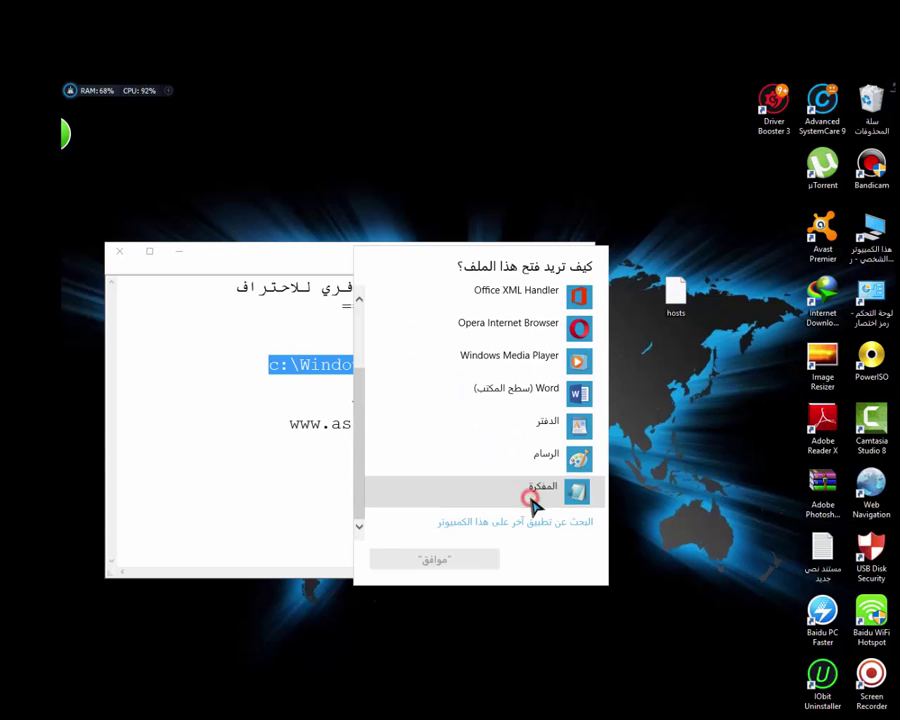
click(480, 560)
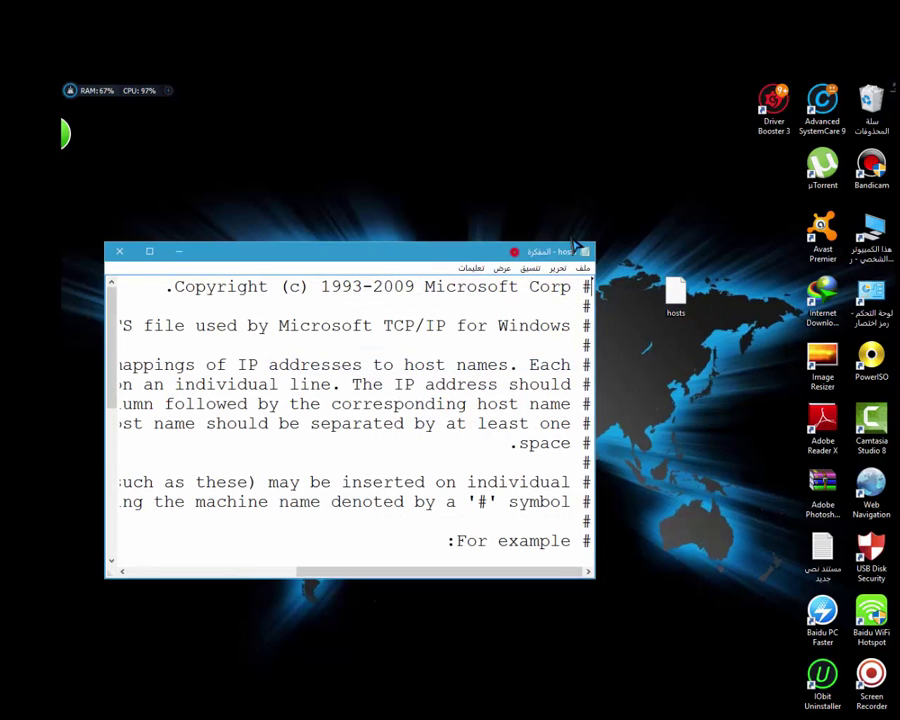
drag(520, 252, 602, 214)
click(234, 214)
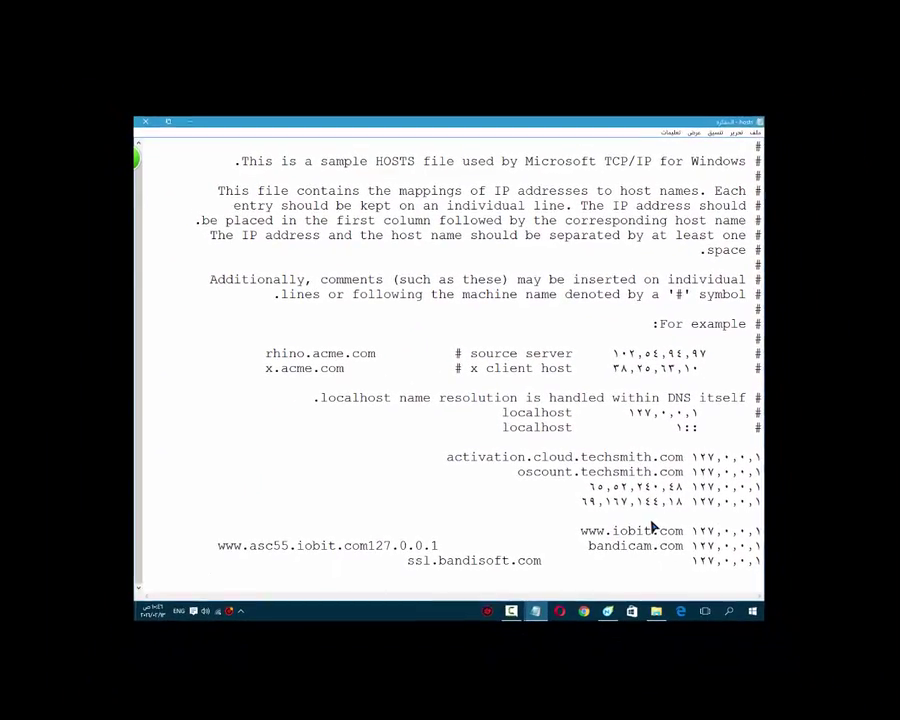
click(193, 124)
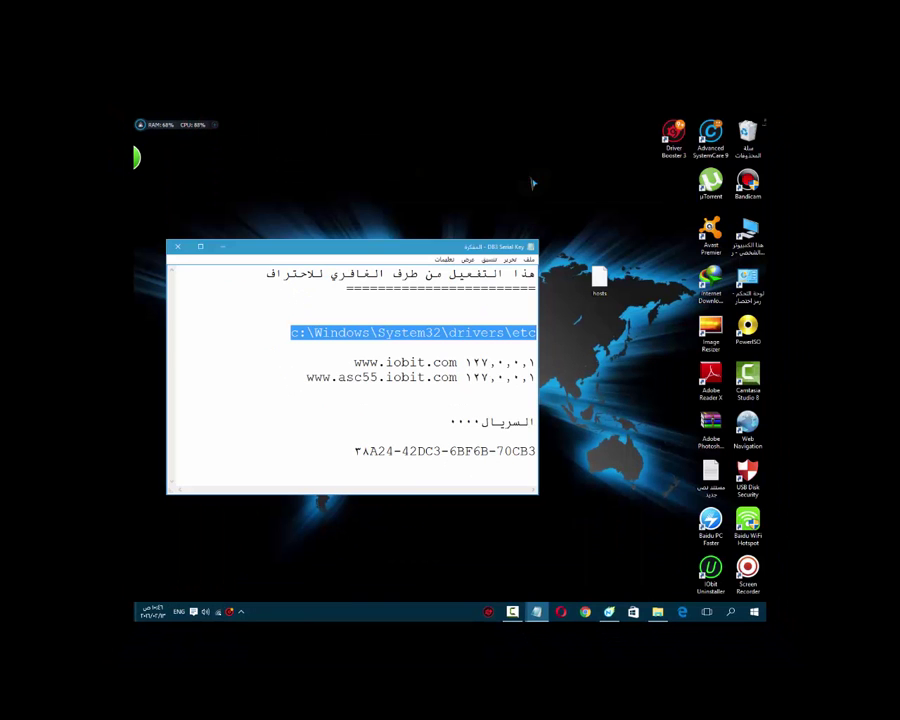
drag(710, 138, 525, 188)
drag(577, 221, 638, 219)
drag(525, 188, 488, 136)
drag(565, 193, 476, 181)
drag(488, 135, 708, 140)
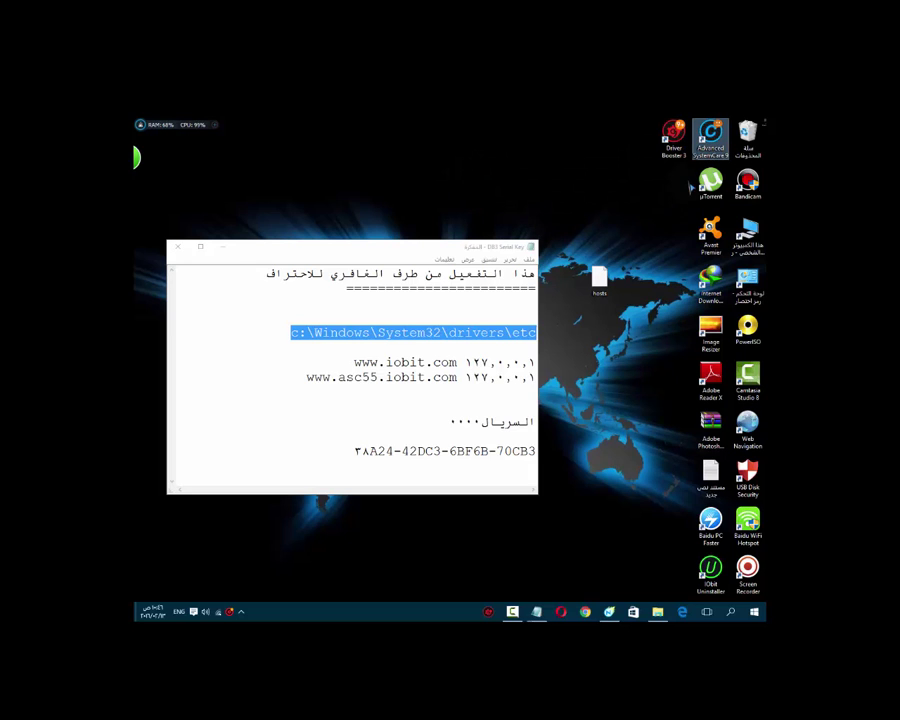
mouse_move(713, 148)
mouse_down()
mouse_move(642, 176)
mouse_move(638, 190)
mouse_move(600, 187)
mouse_move(718, 146)
mouse_move(711, 140)
mouse_up()
click(636, 183)
click(672, 182)
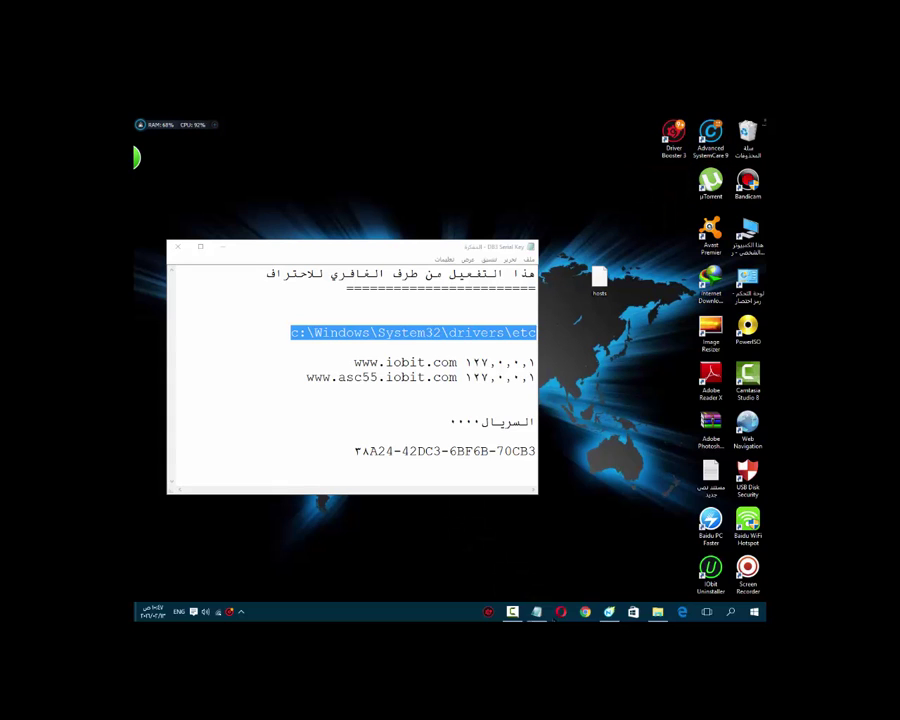
double_click(306, 379)
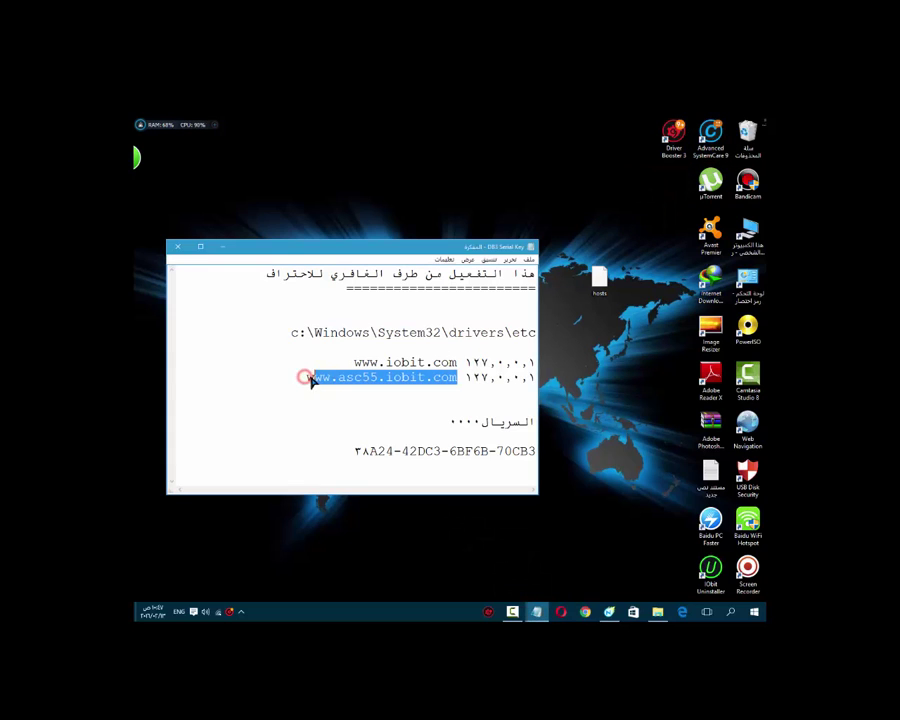
drag(392, 350, 452, 380)
click(409, 345)
shift+click(412, 378)
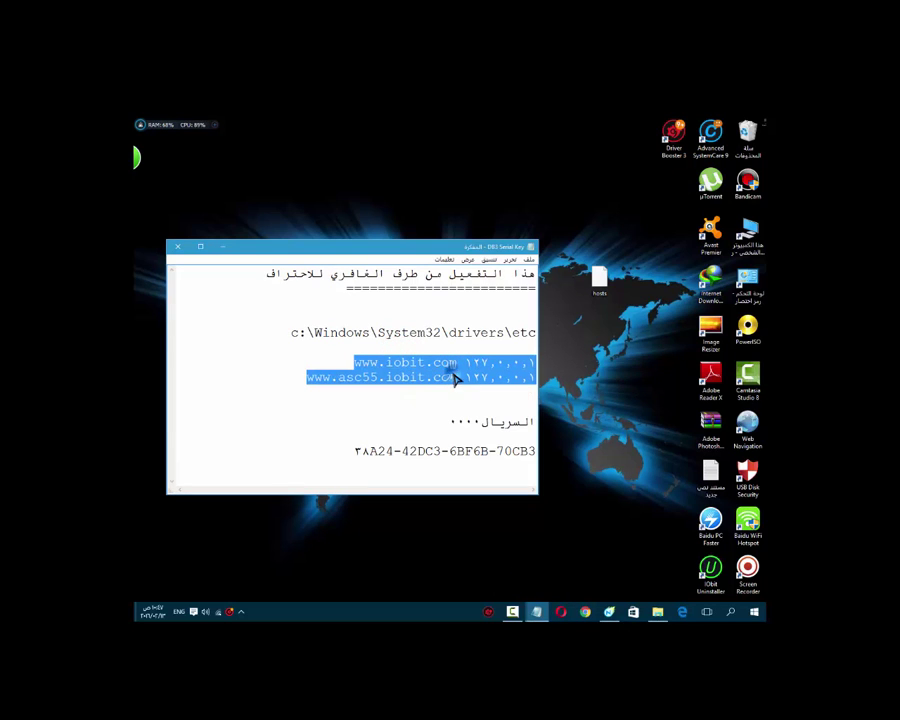
right_click(455, 379)
click(468, 400)
mouse_move(540, 615)
click(459, 581)
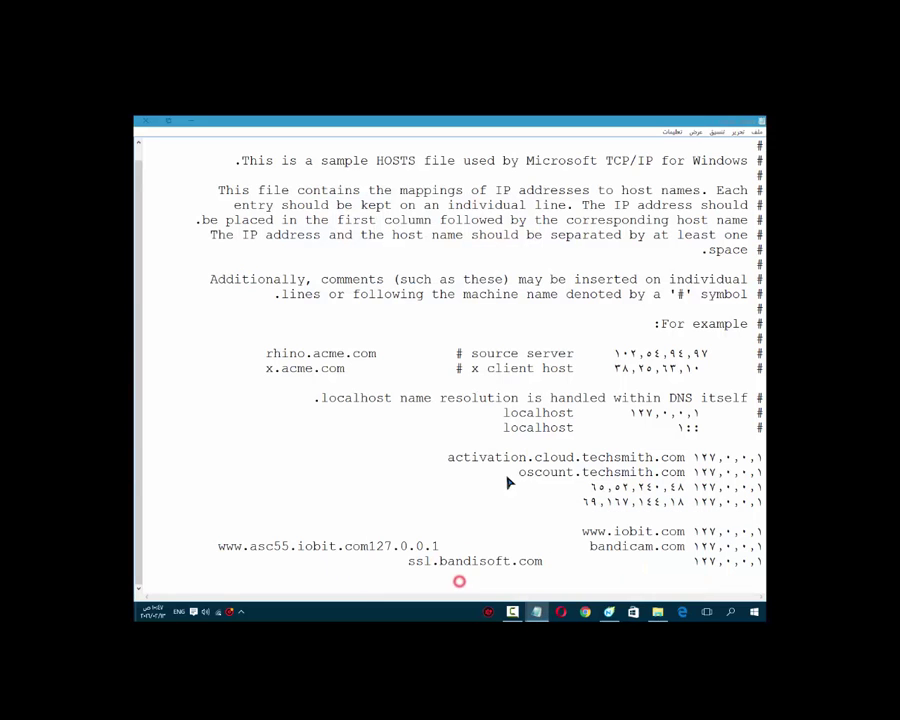
drag(497, 128, 340, 156)
click(309, 148)
drag(570, 523, 631, 526)
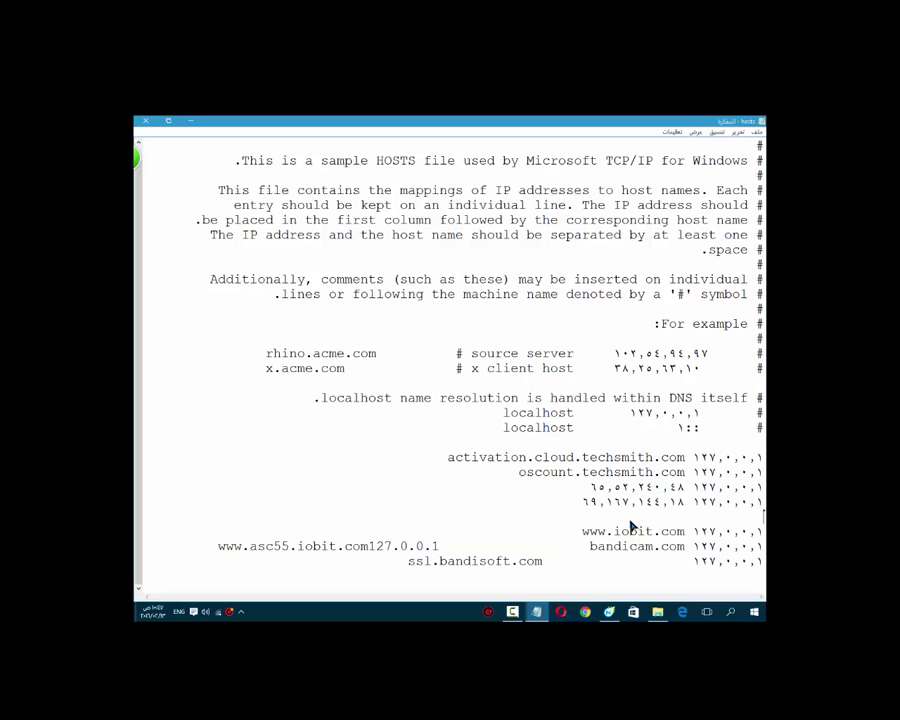
click(147, 122)
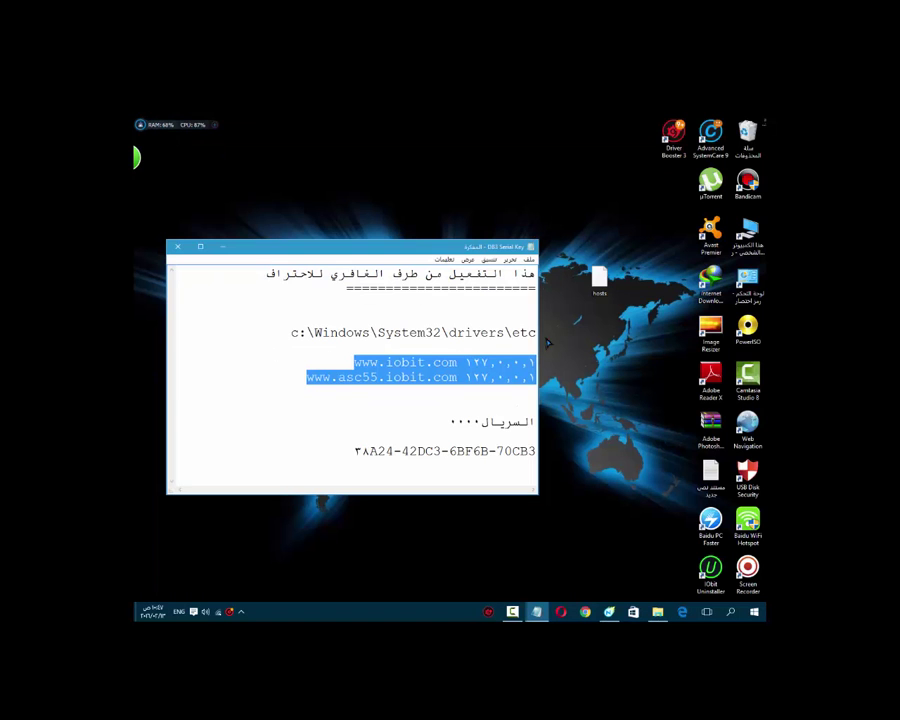
- Move the hosts file from the desktop back into the etc folder, replacing the existing file there
right_click(602, 280)
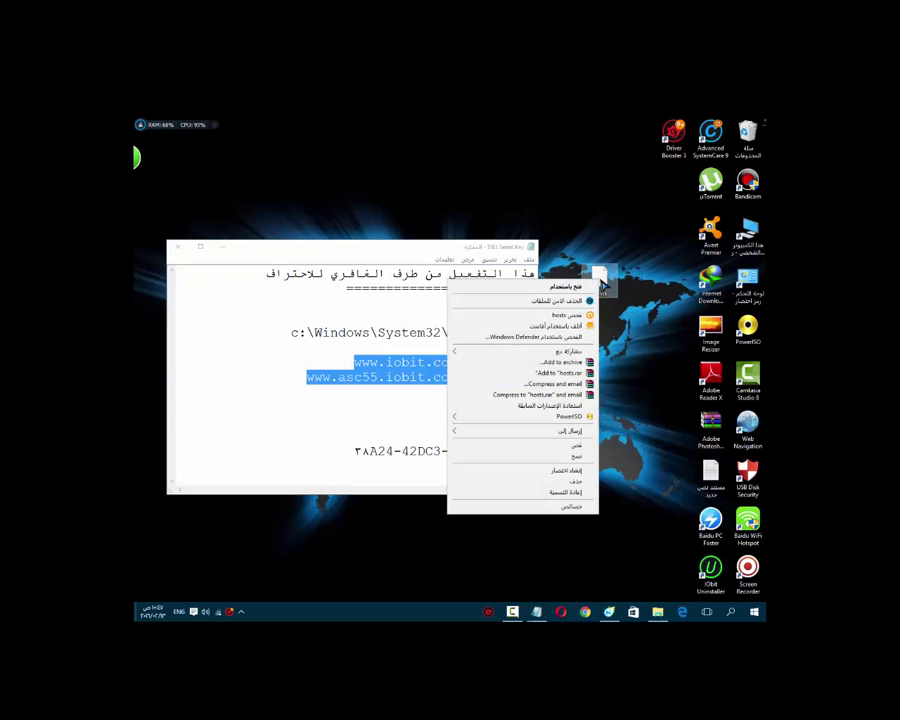
click(555, 446)
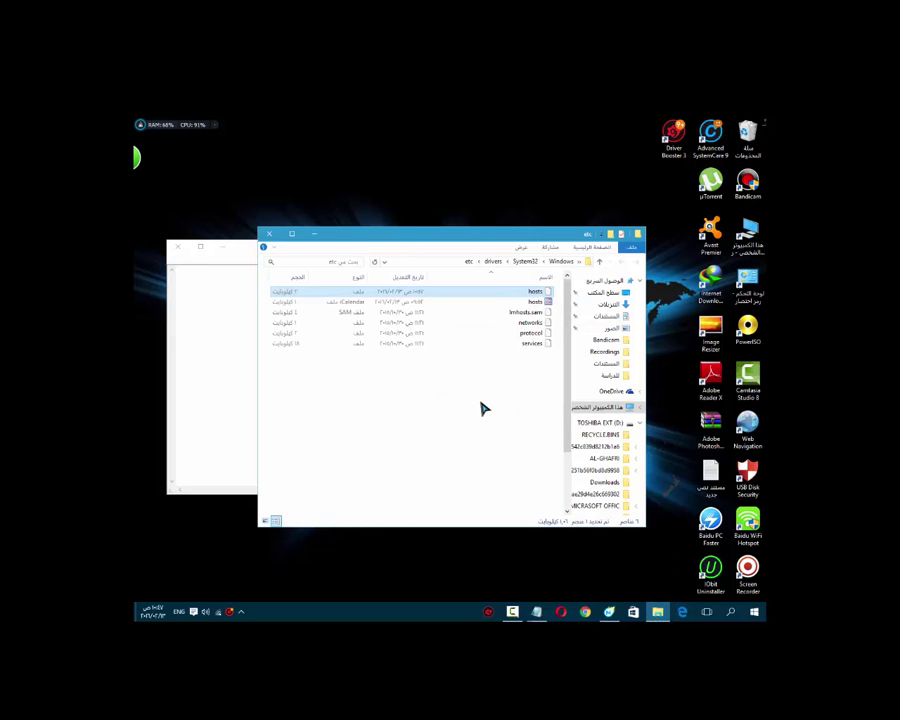
right_click(484, 401)
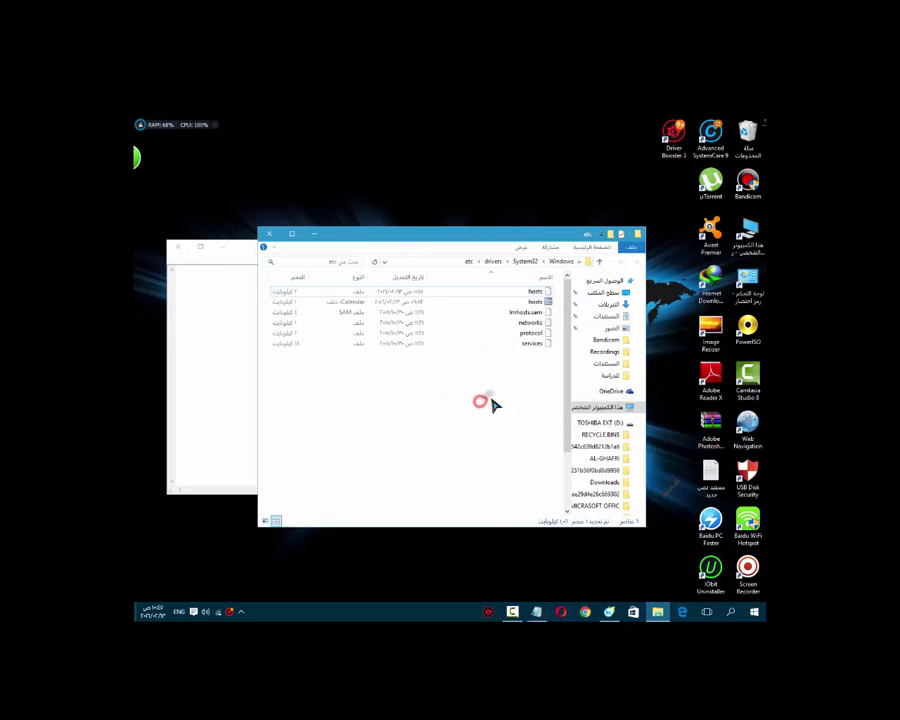
click(450, 469)
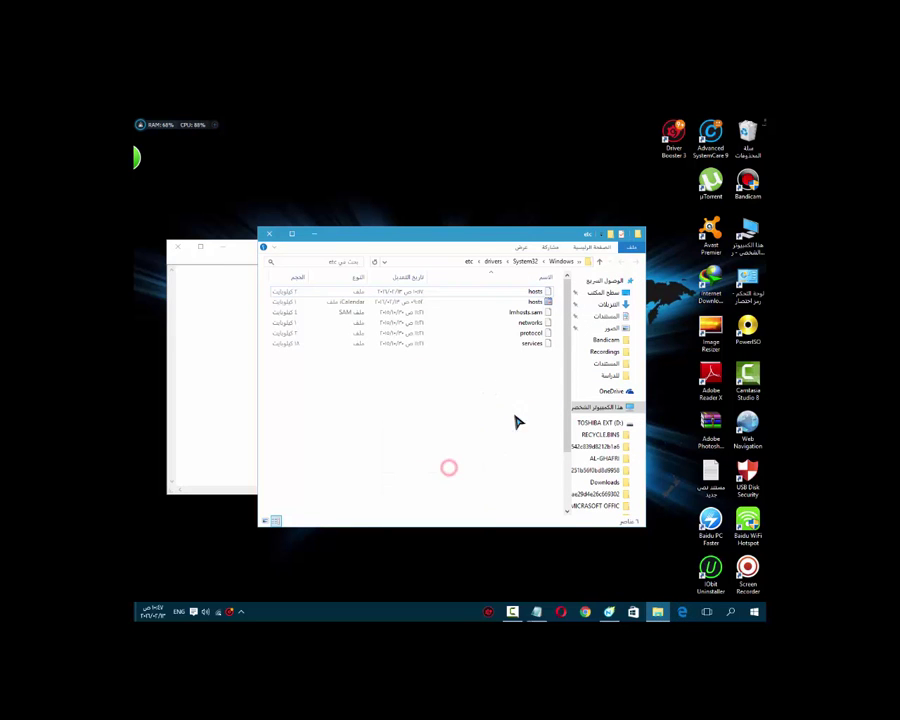
click(510, 286)
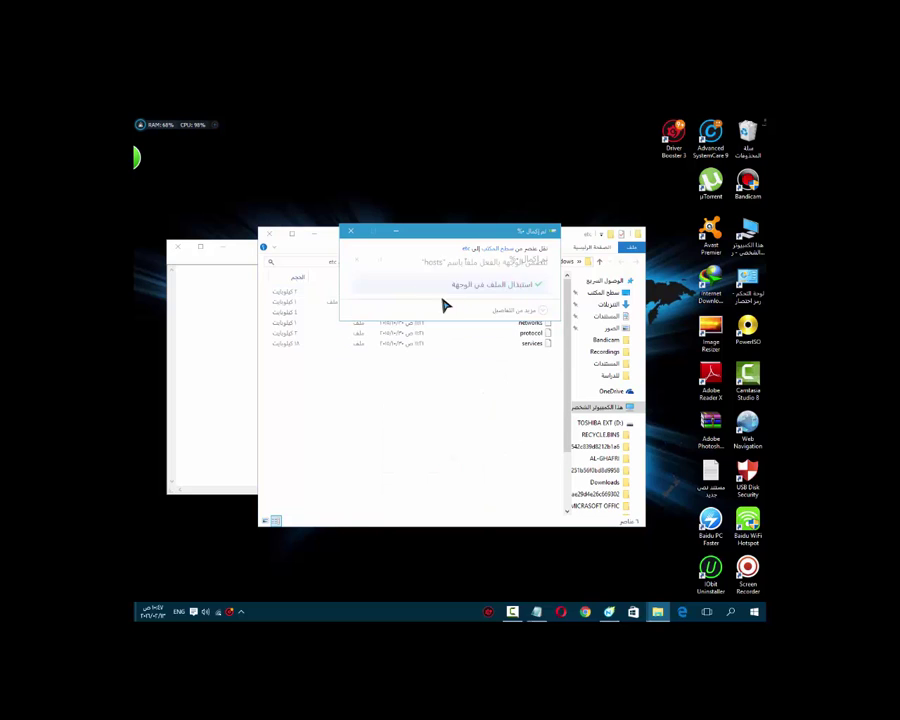
click(484, 297)
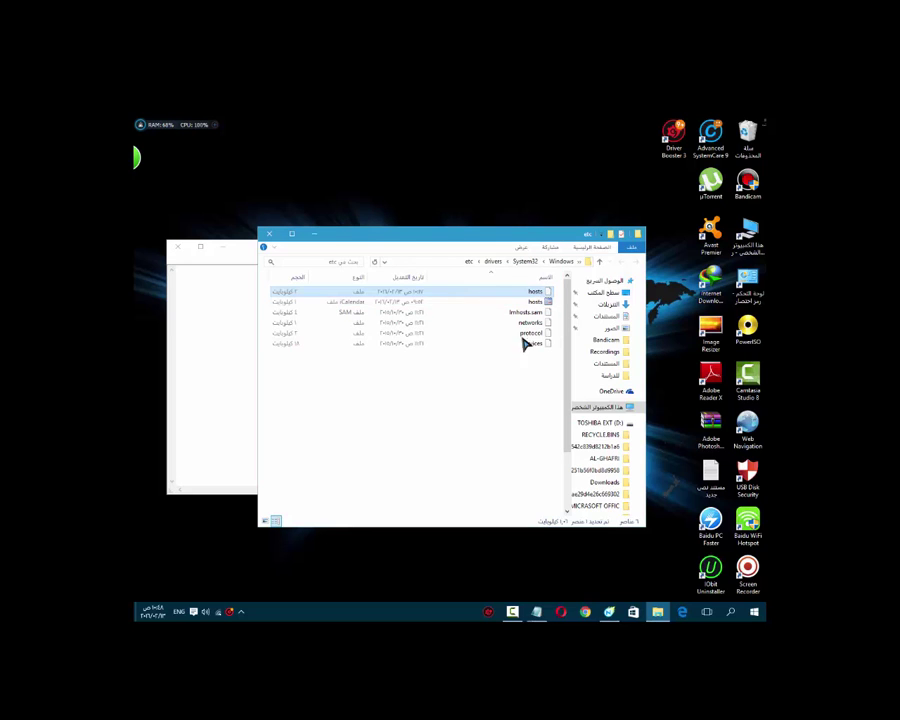
drag(527, 401, 496, 404)
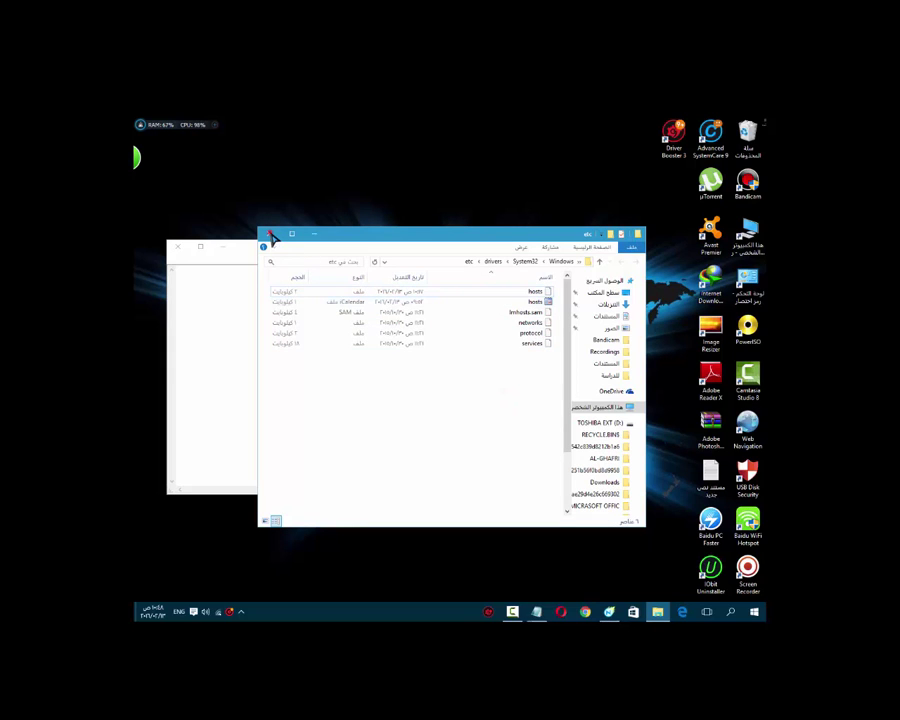
- Close the etc folder window and move the serial key text file's window higher on the desktop
click(269, 234)
drag(661, 350, 620, 184)
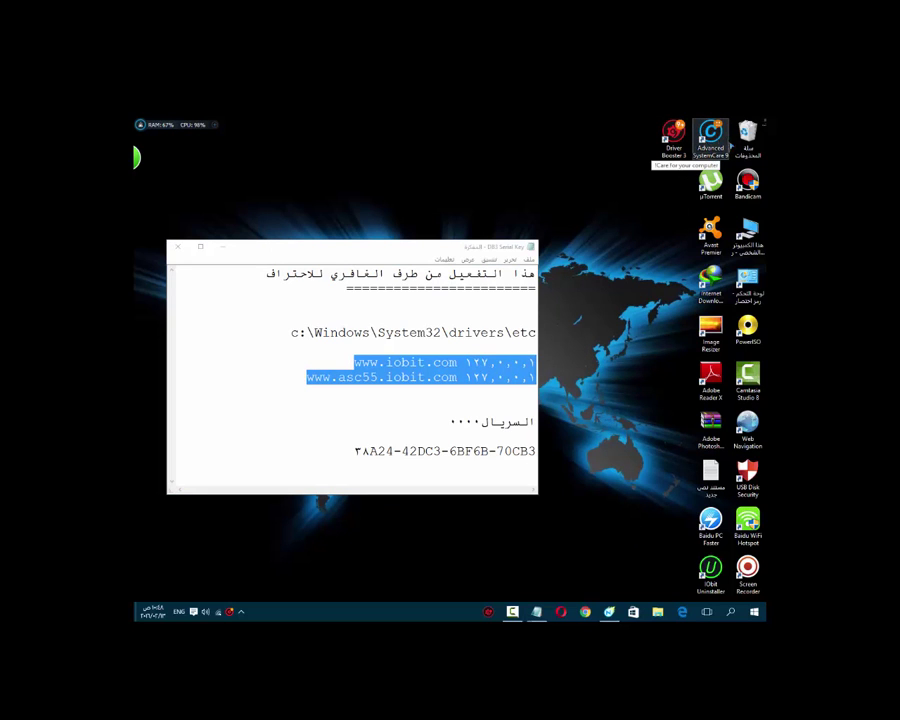
drag(691, 496, 637, 270)
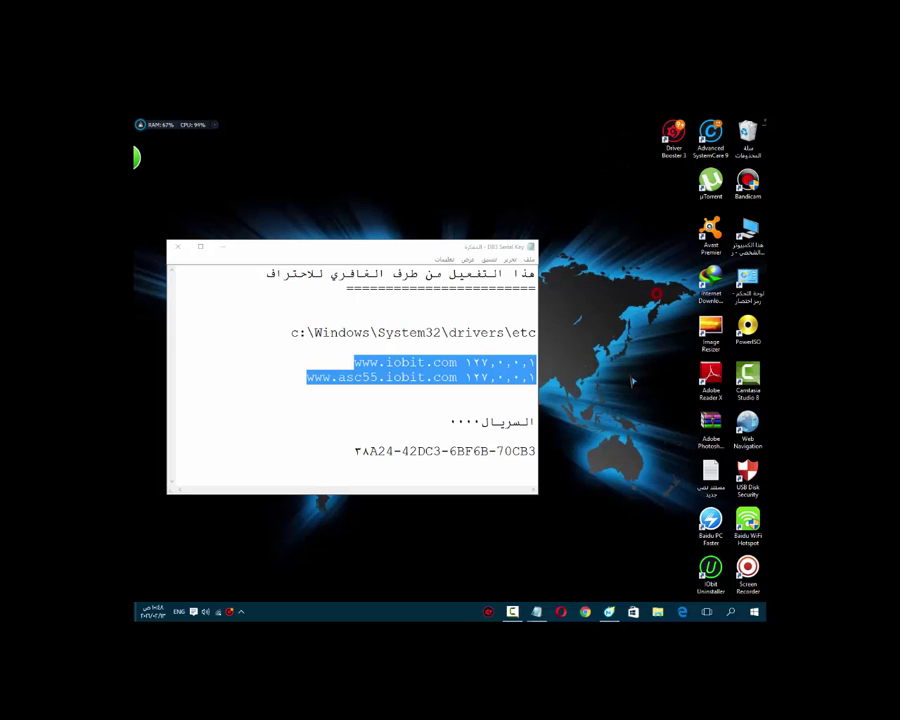
drag(460, 241, 450, 203)
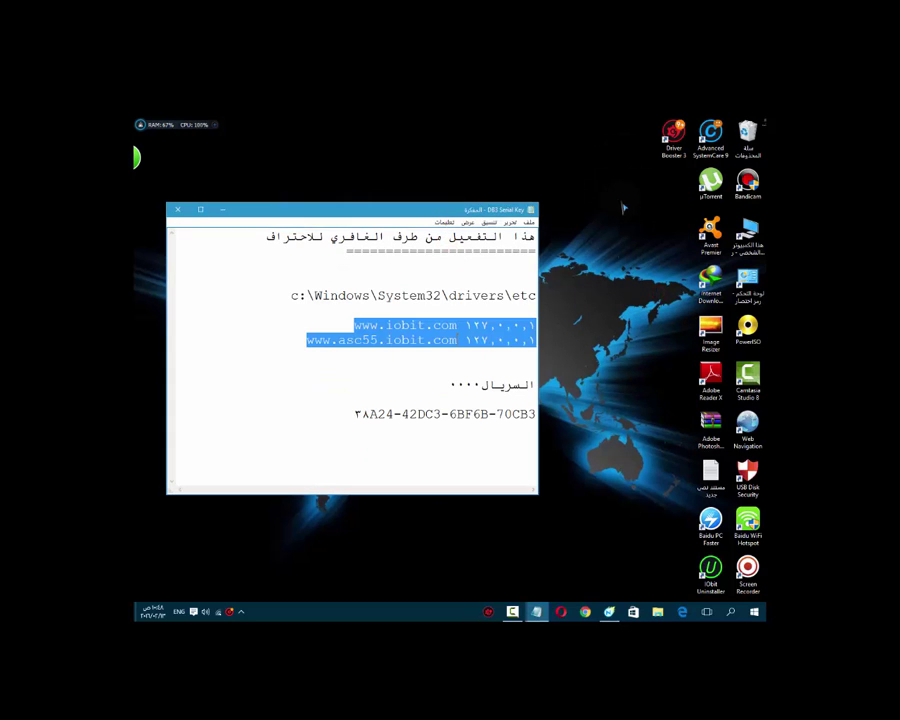
- Switch to Driver Booster 3.2, open its license entry dialog, and close the dialog without entering a code
click(672, 145)
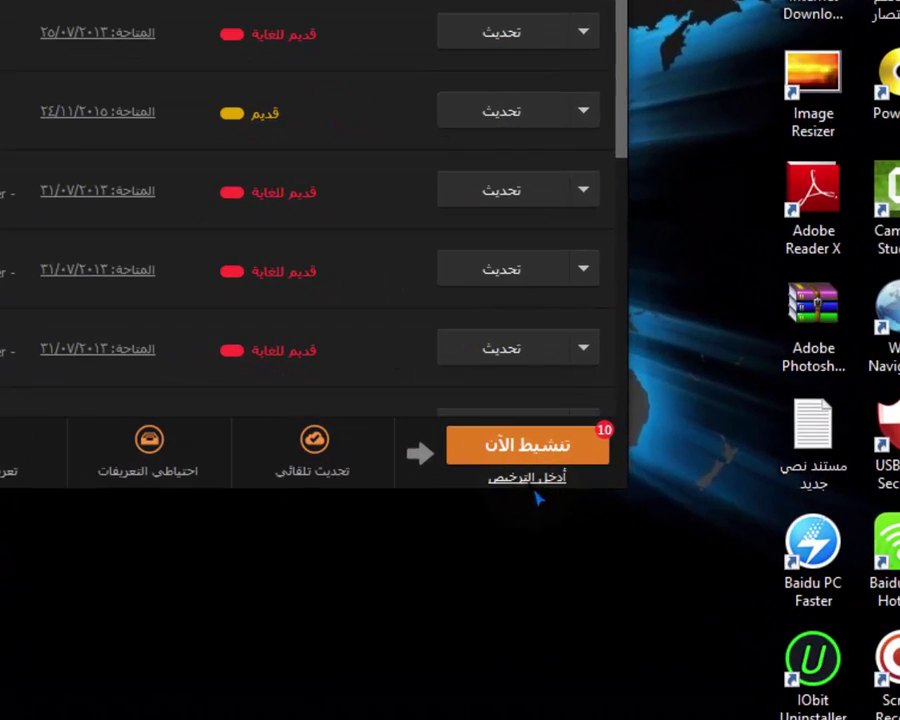
click(529, 482)
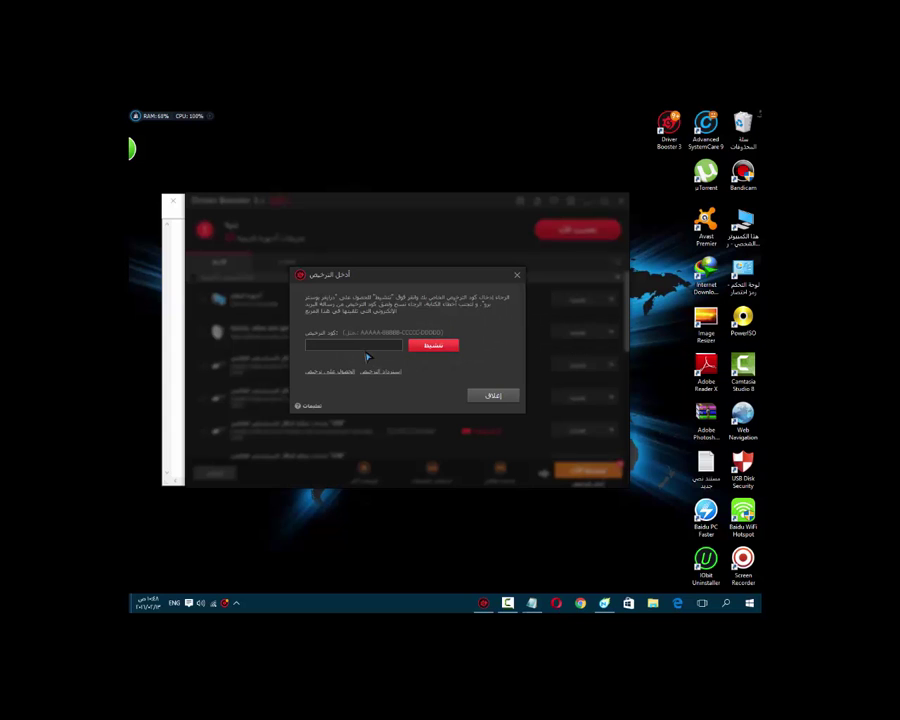
click(516, 275)
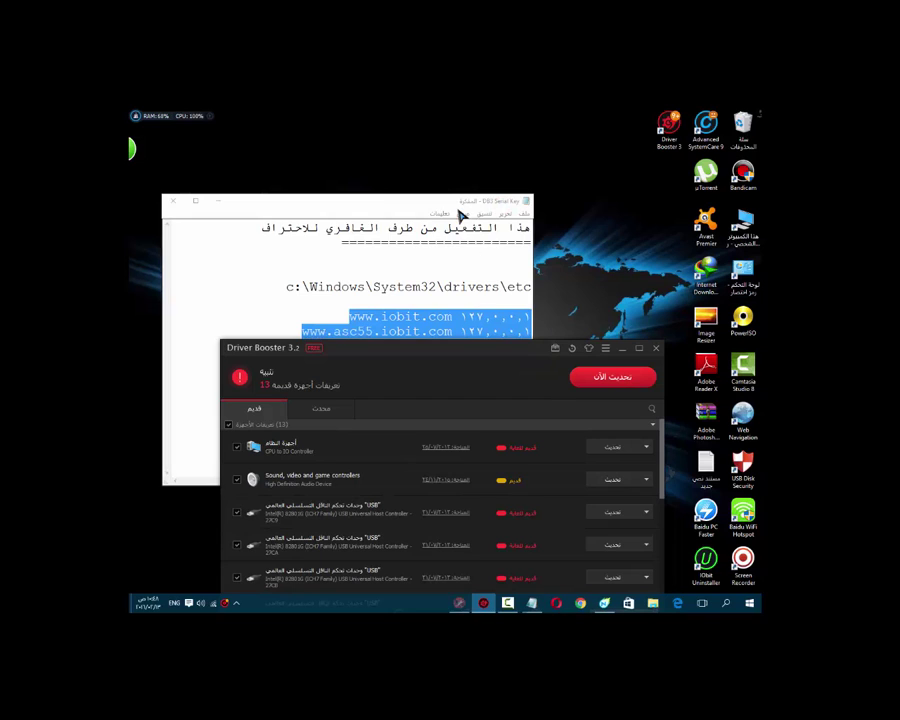
- Copy the license key from the serial key text file and close the file
drag(450, 207, 456, 169)
click(376, 370)
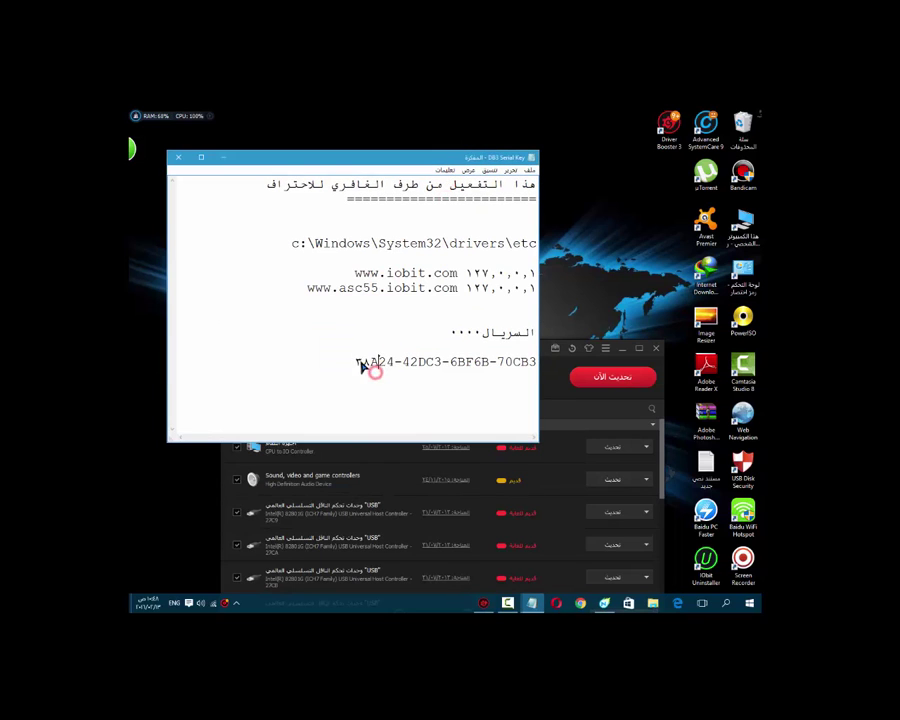
drag(357, 366, 536, 364)
right_click(536, 364)
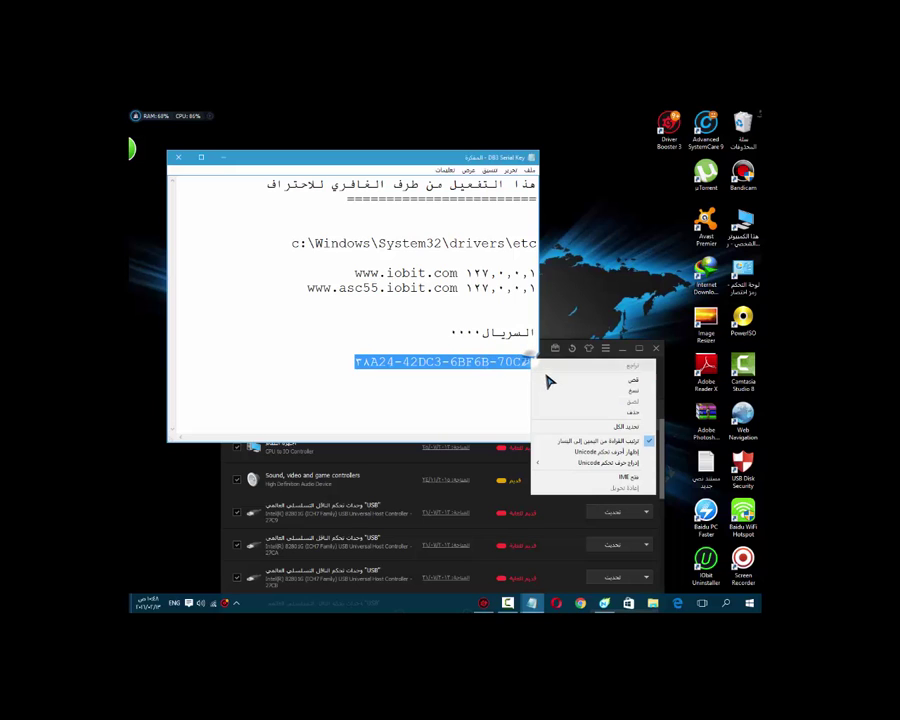
click(549, 392)
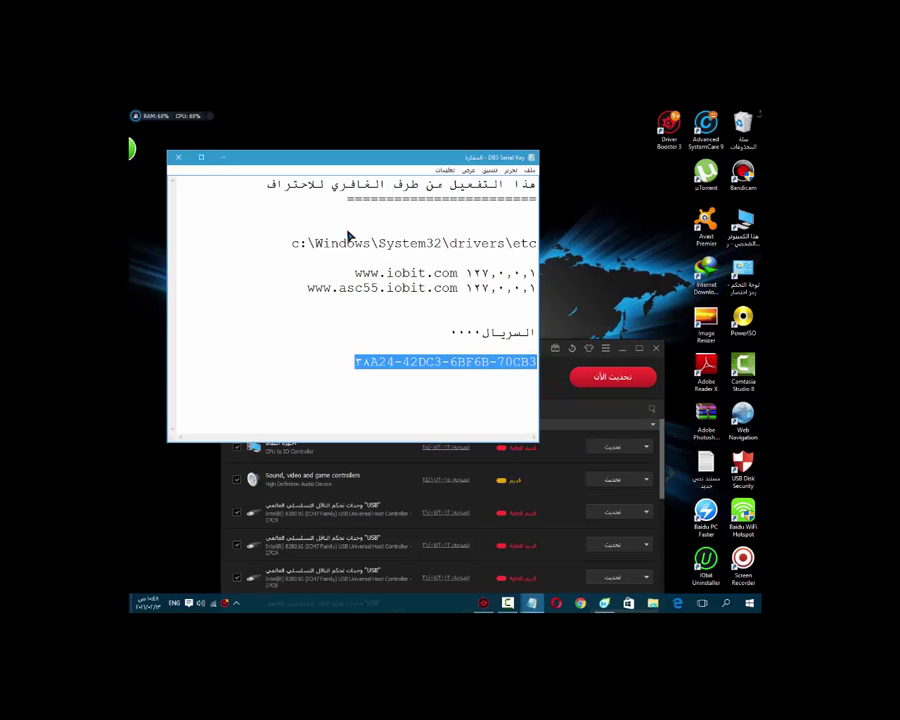
click(178, 158)
- Paste the copied license key into Driver Booster's license code field, activate it, and acknowledge the activation message
drag(438, 357, 440, 190)
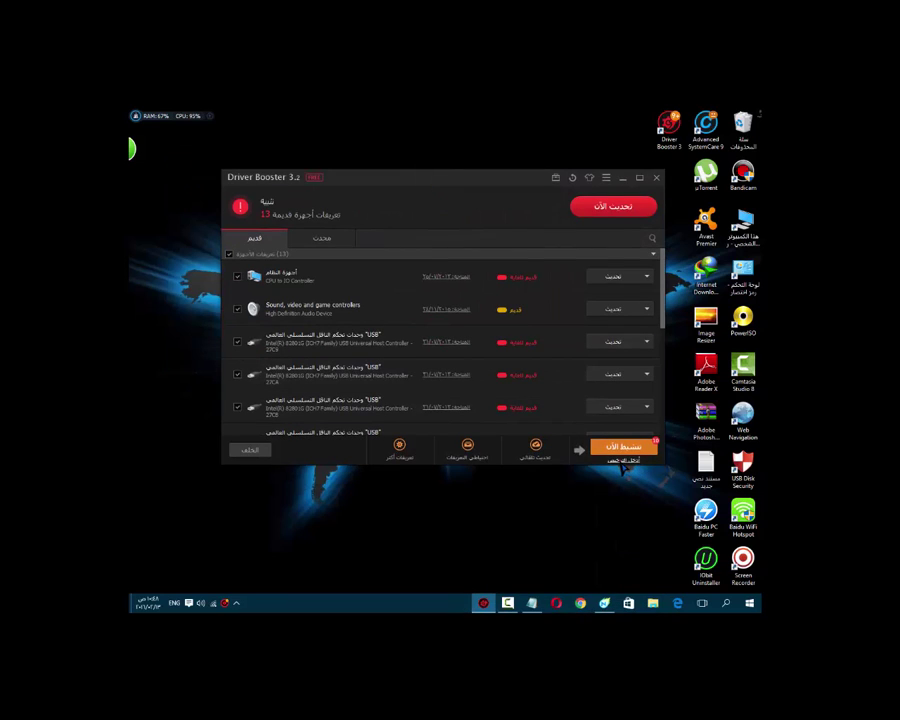
click(621, 460)
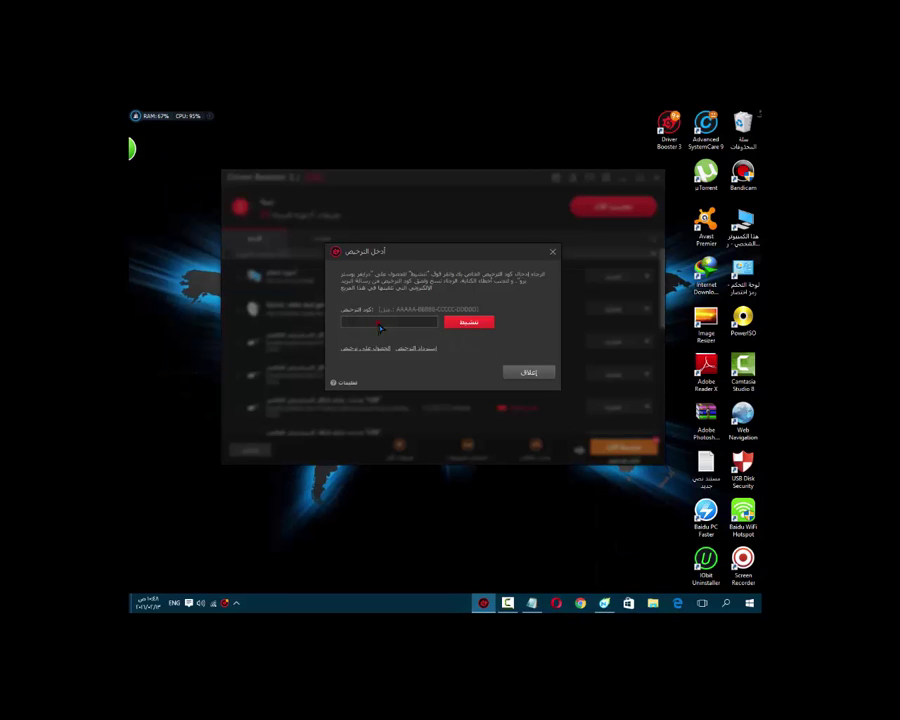
right_click(381, 325)
click(410, 355)
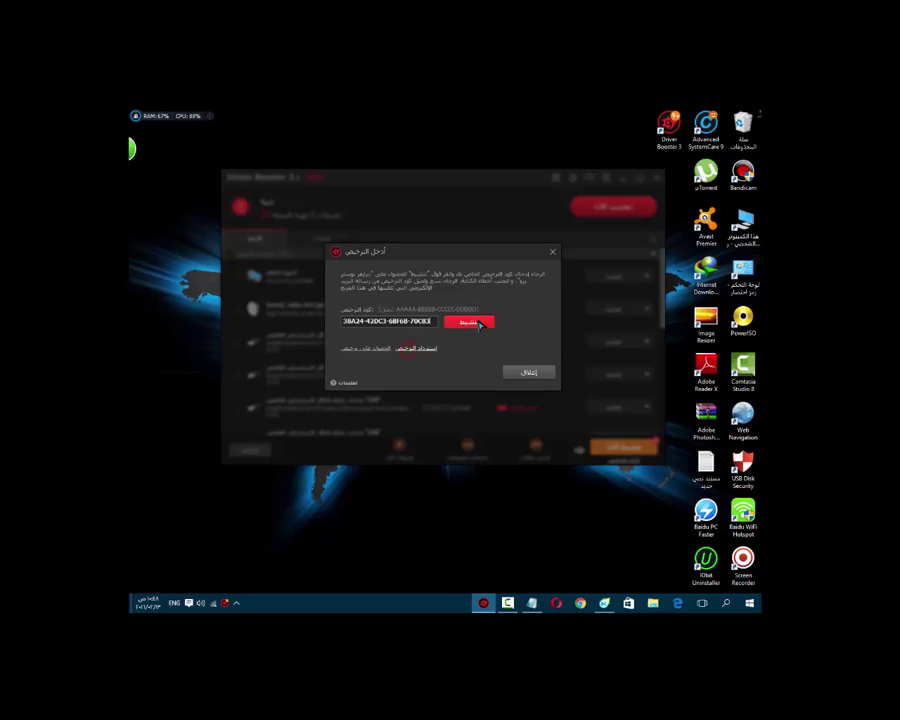
click(470, 328)
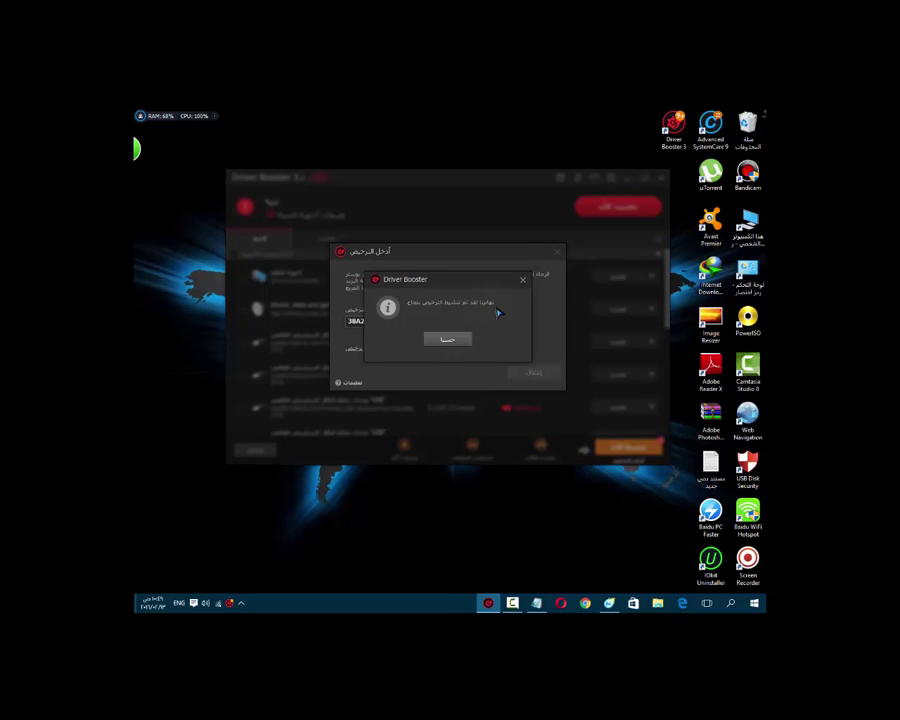
click(447, 340)
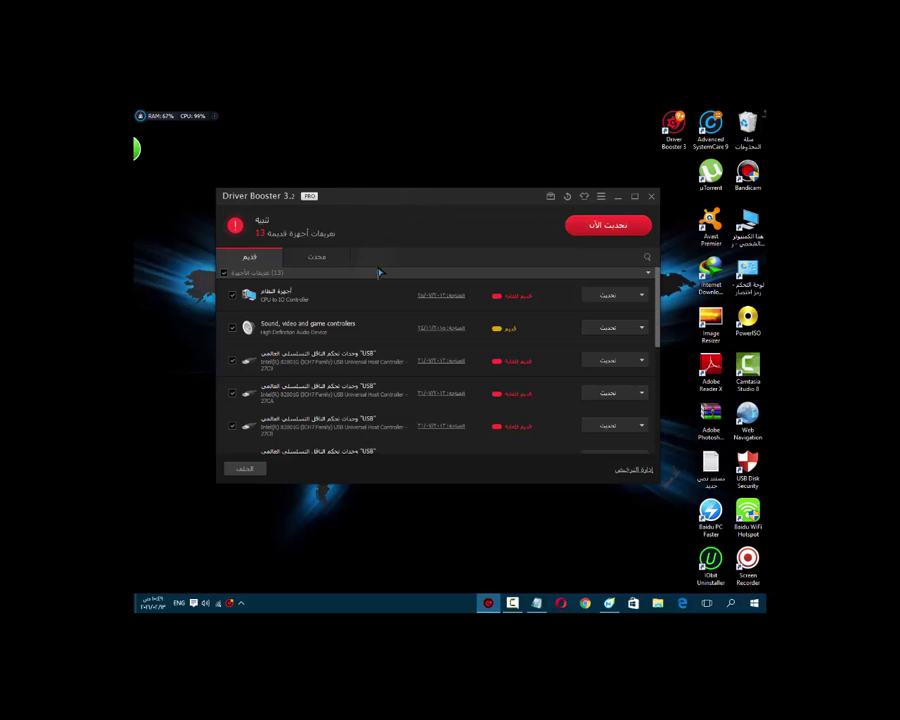
drag(399, 200, 408, 227)
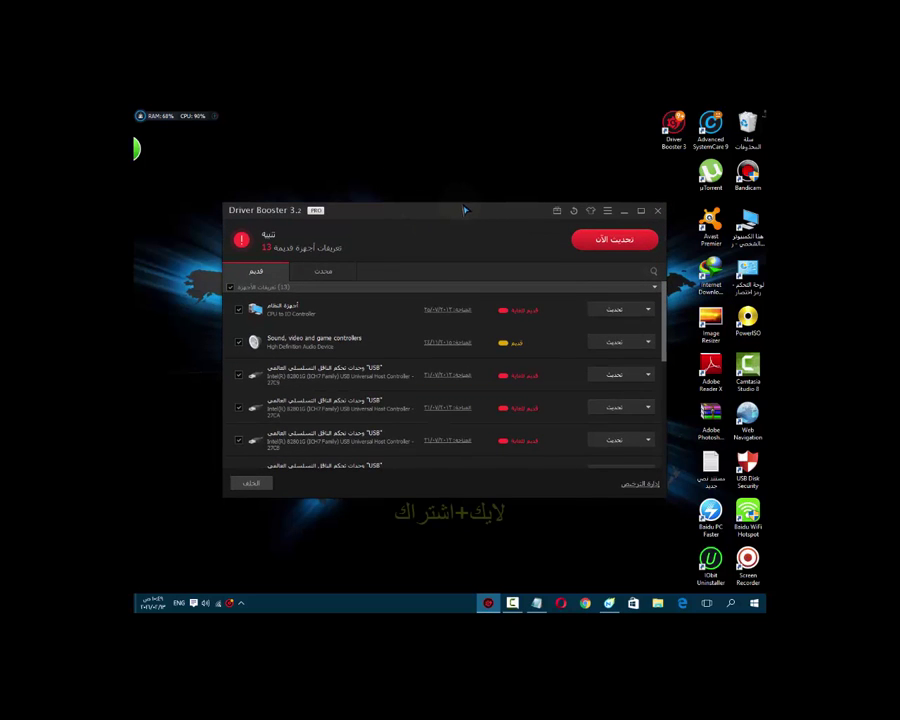